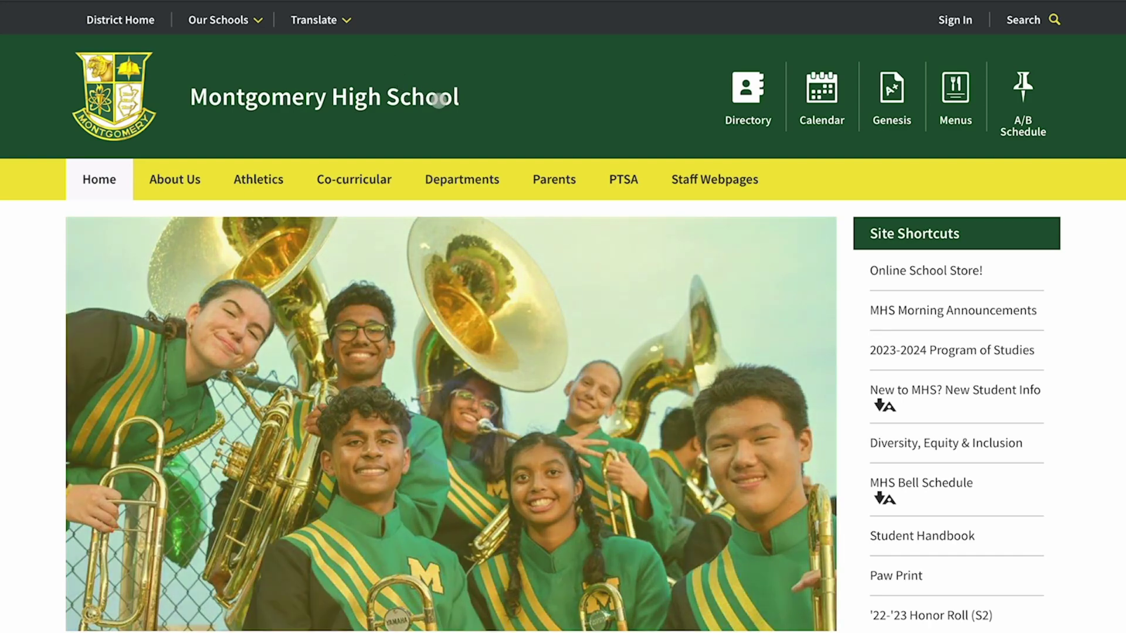
Step: Open the Naviance login from the Montgomery High School Counseling / Guidance page
mouse_move(473, 181)
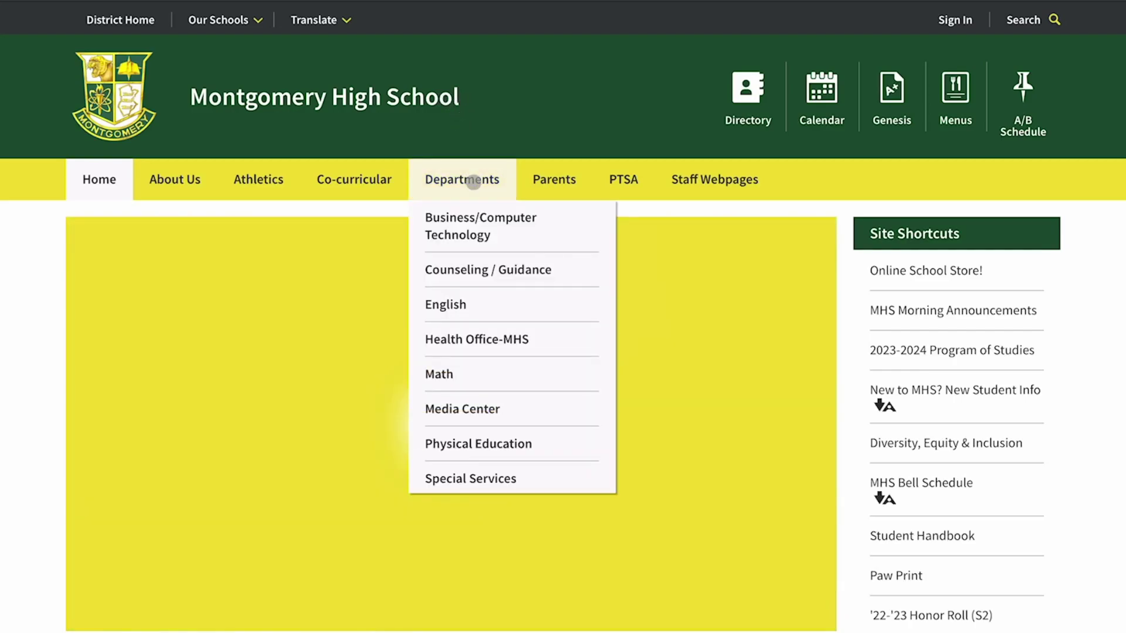
click(488, 270)
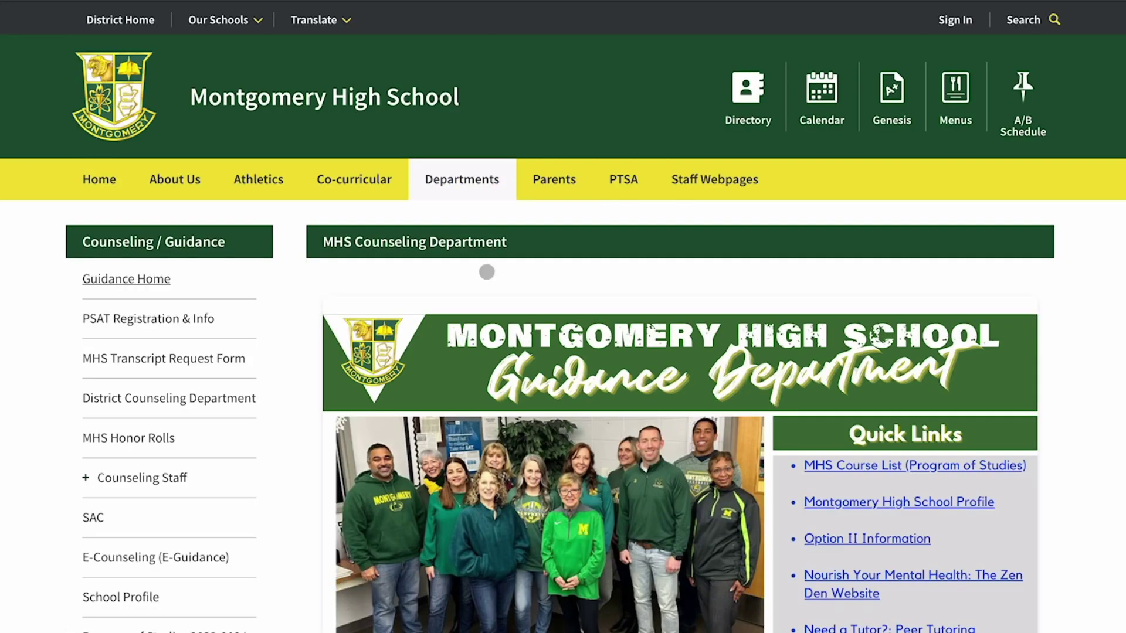
scroll(415, 360, down, 5)
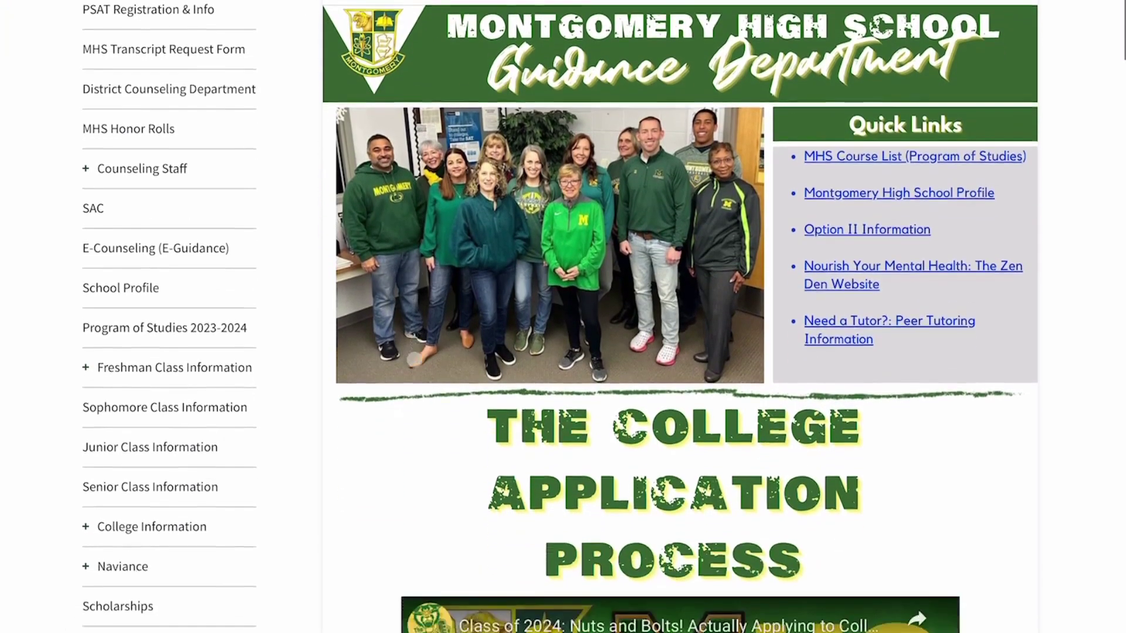
scroll(414, 359, down, 4)
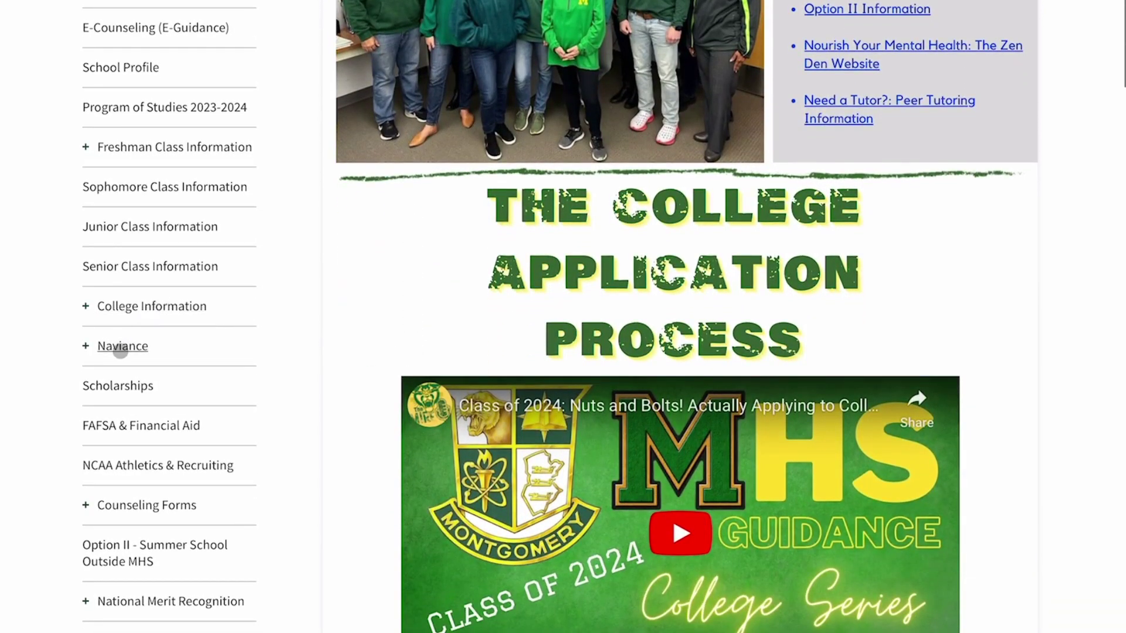
click(120, 347)
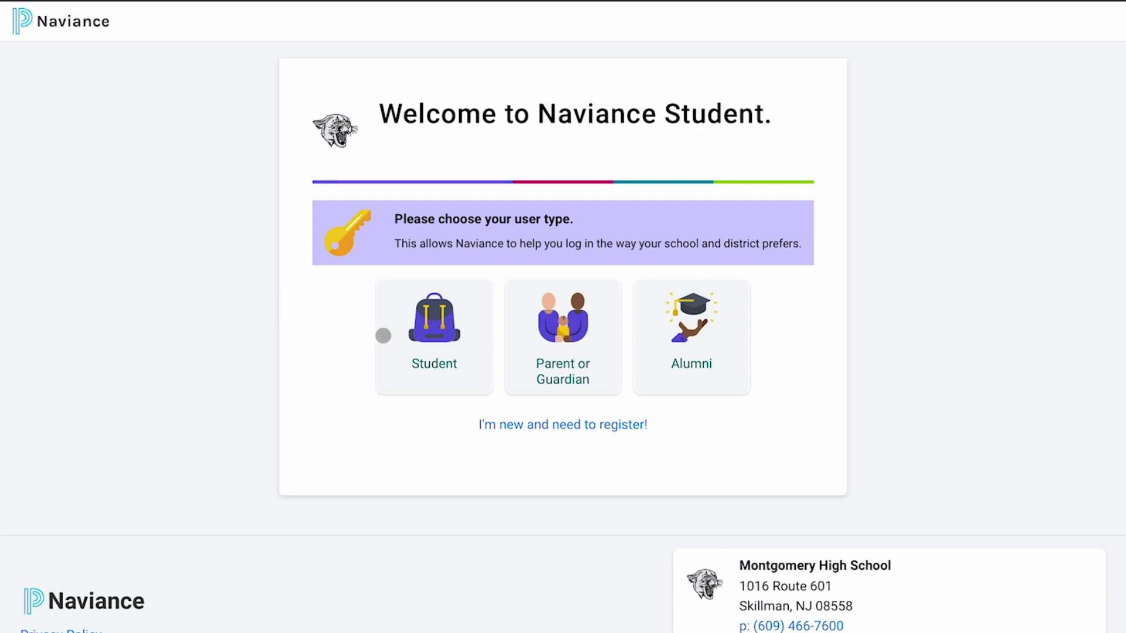
Step: Sign in to Naviance as a student with the account e-mail and password
click(432, 344)
click(472, 326)
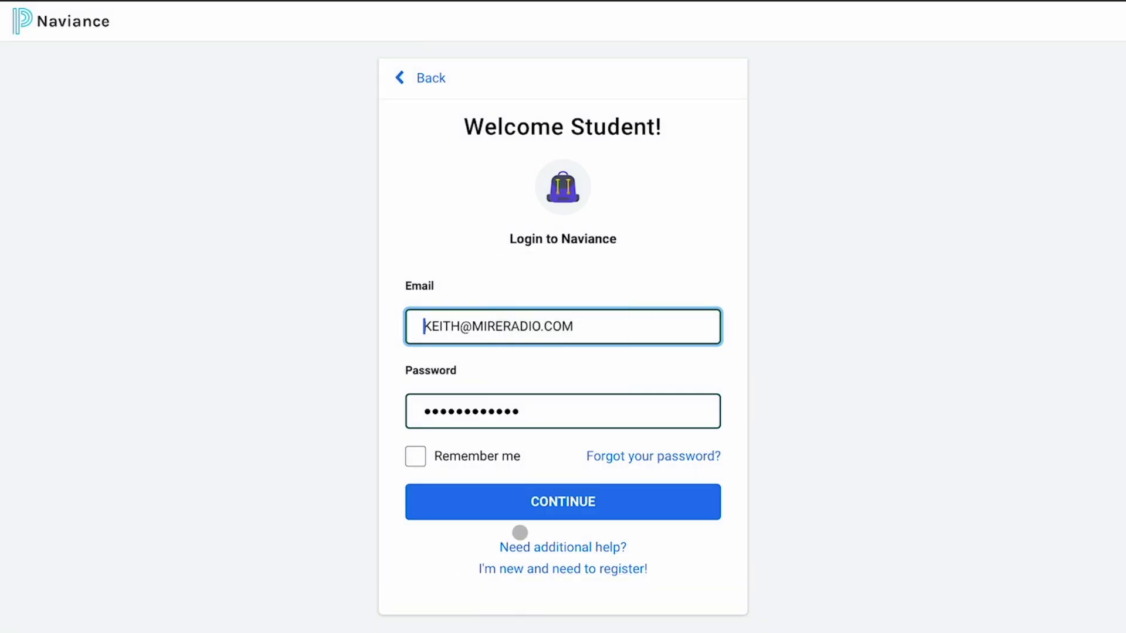
click(547, 515)
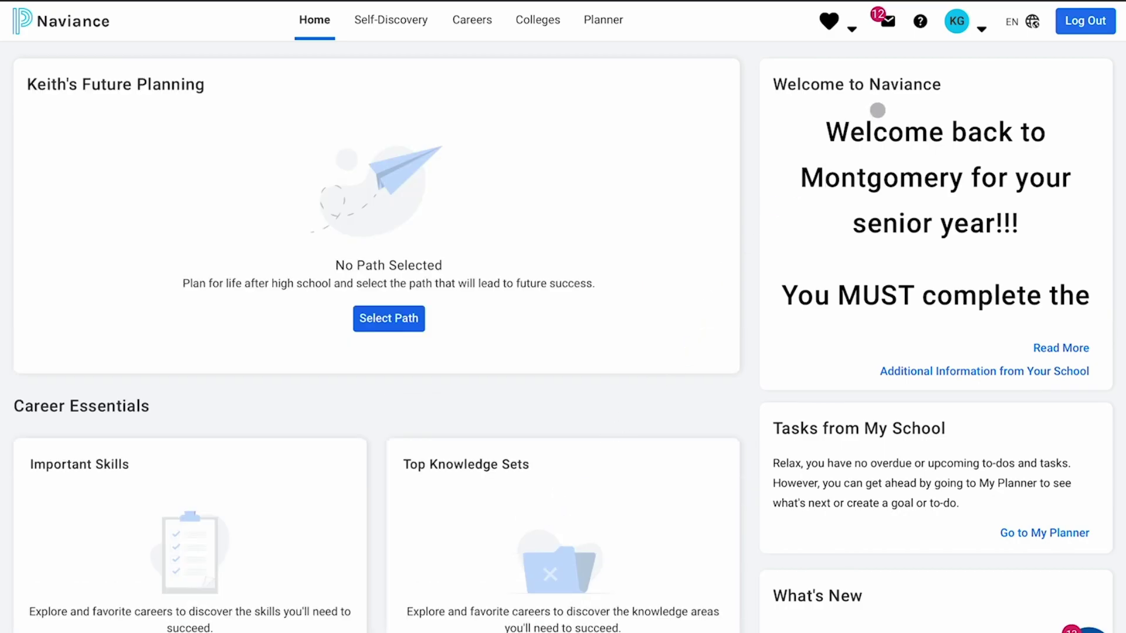
Step: View the surveys from the school and return to the Naviance home page
click(969, 29)
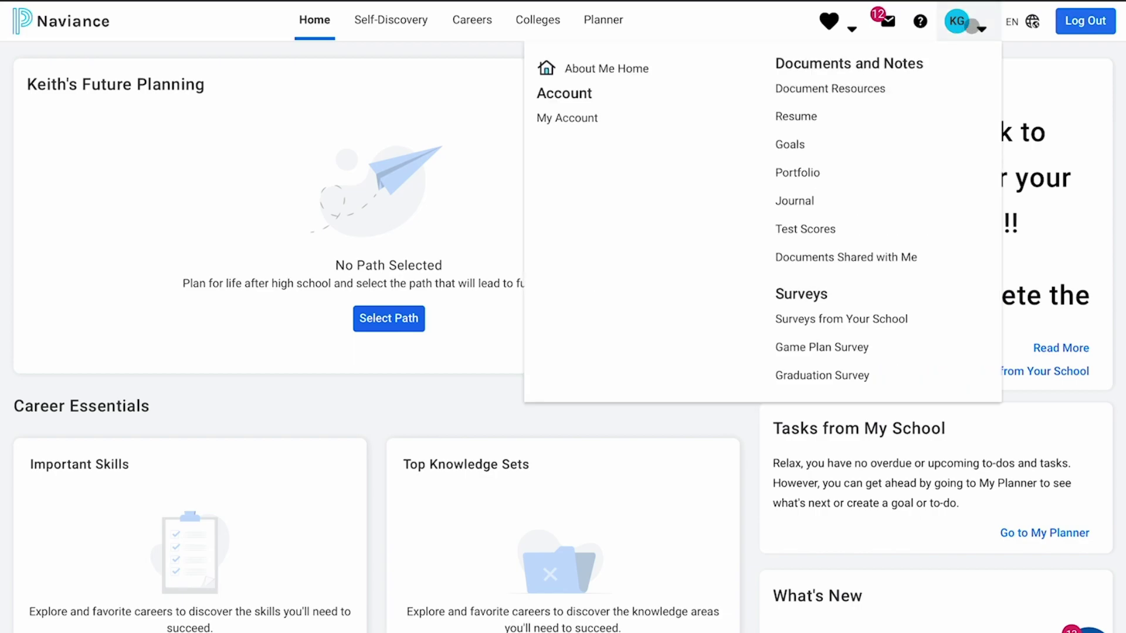
click(871, 316)
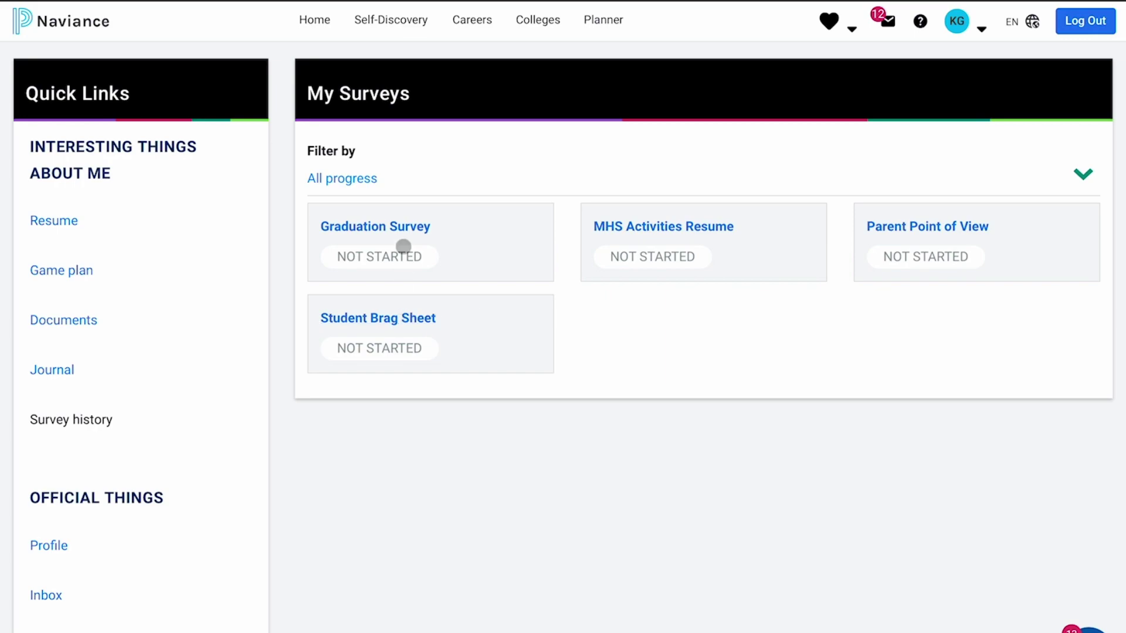
click(324, 25)
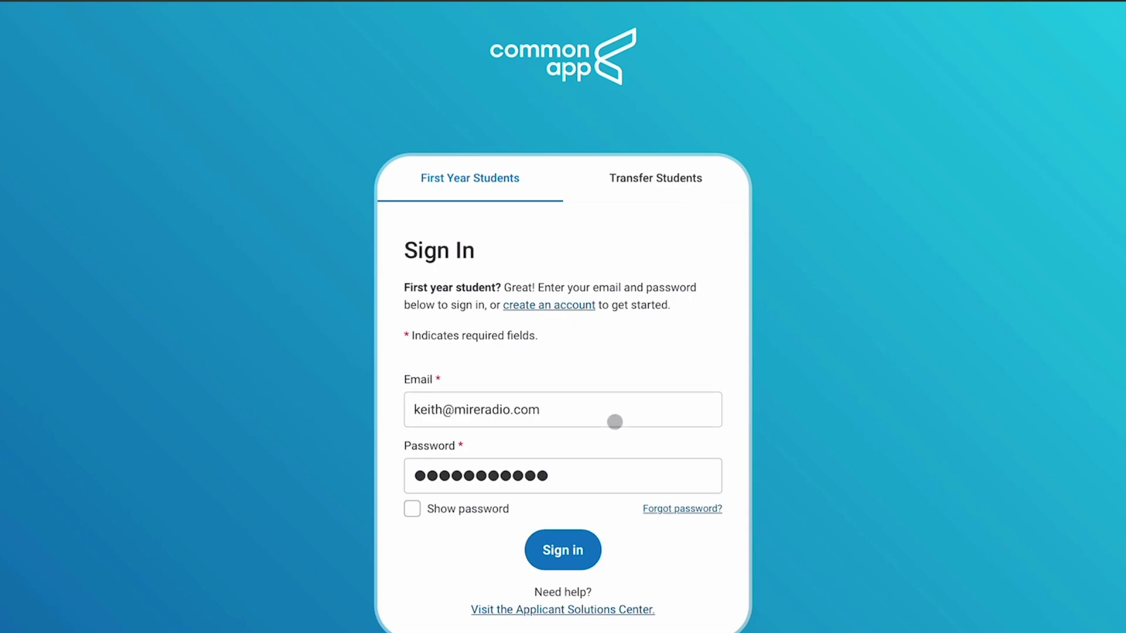
Step: Switch to Common App, sign in as a first-year student, and open the college search for entering a college or city name
click(578, 552)
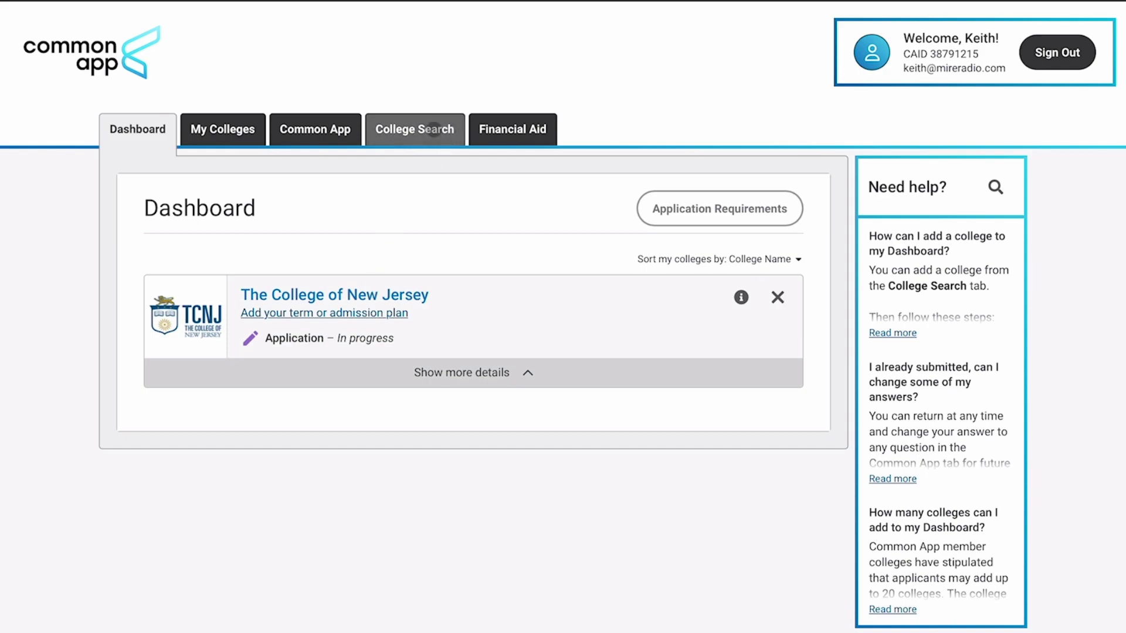
click(433, 129)
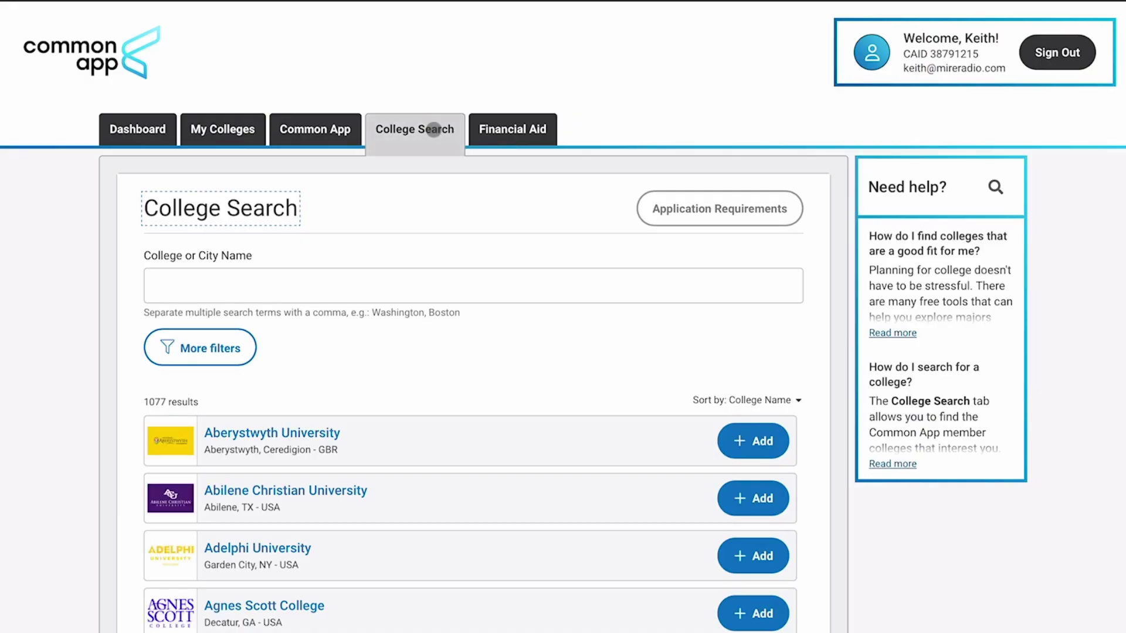
click(343, 279)
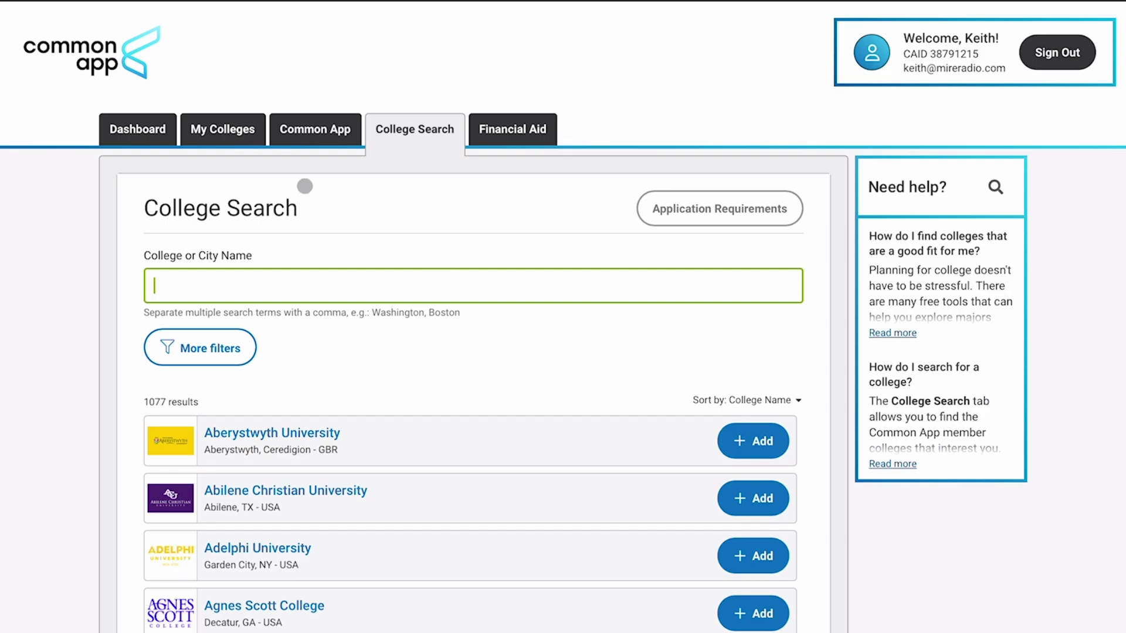
Step: Open the Recommenders and FERPA section for The College of New Jersey in the list of chosen colleges
click(226, 132)
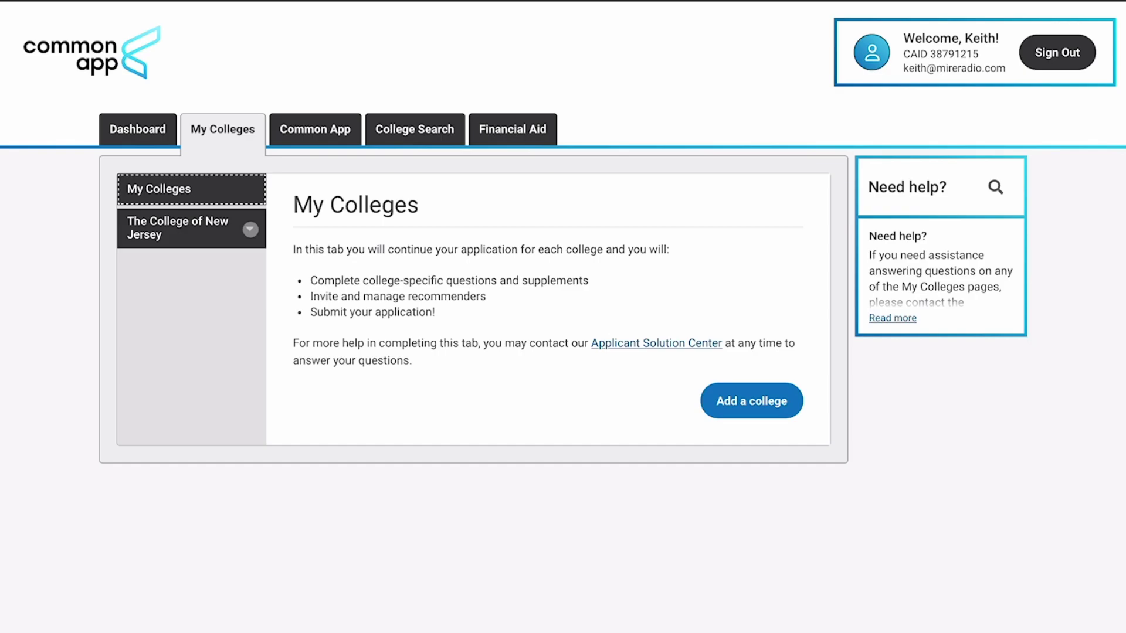
click(250, 229)
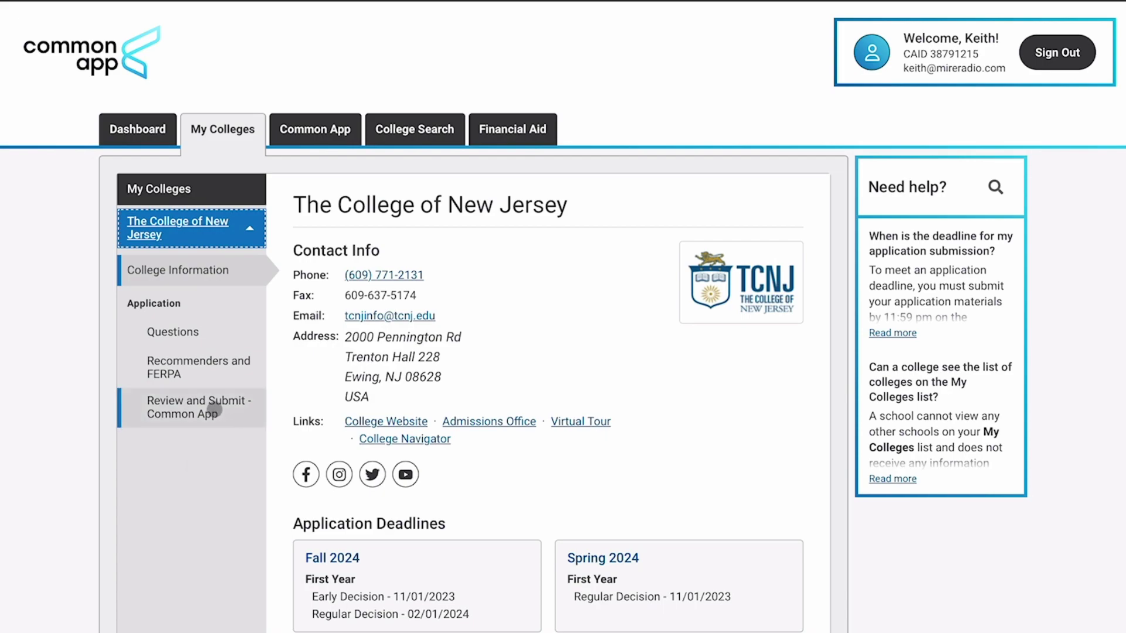
click(199, 376)
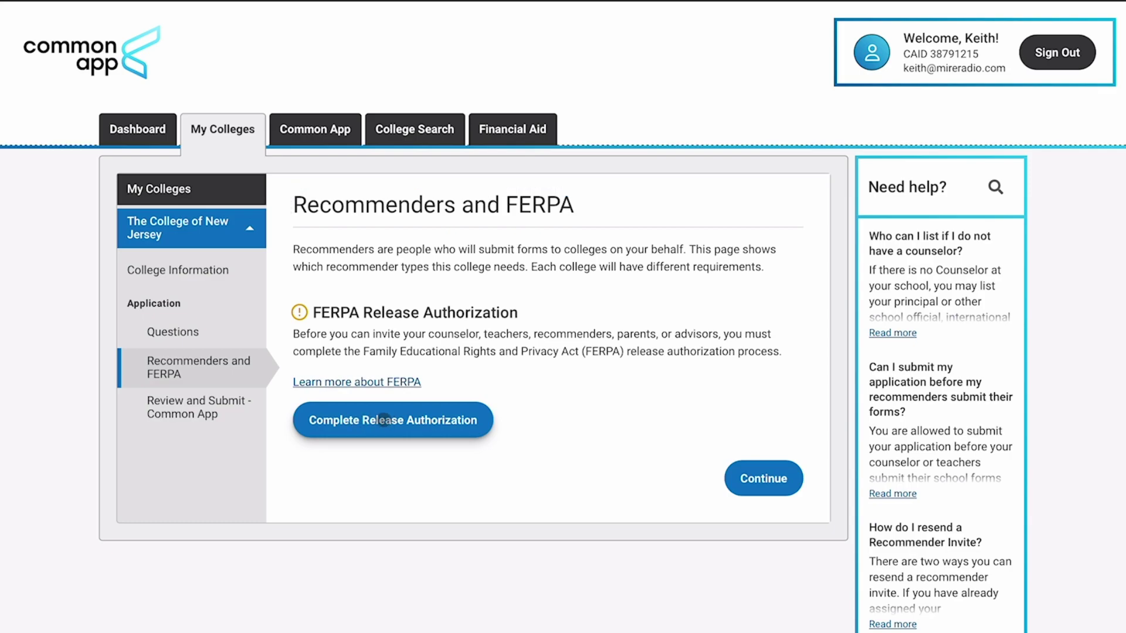
Step: Start the FERPA release authorization, confirm having read and understood its explanation, and continue to the FERPA form
click(383, 420)
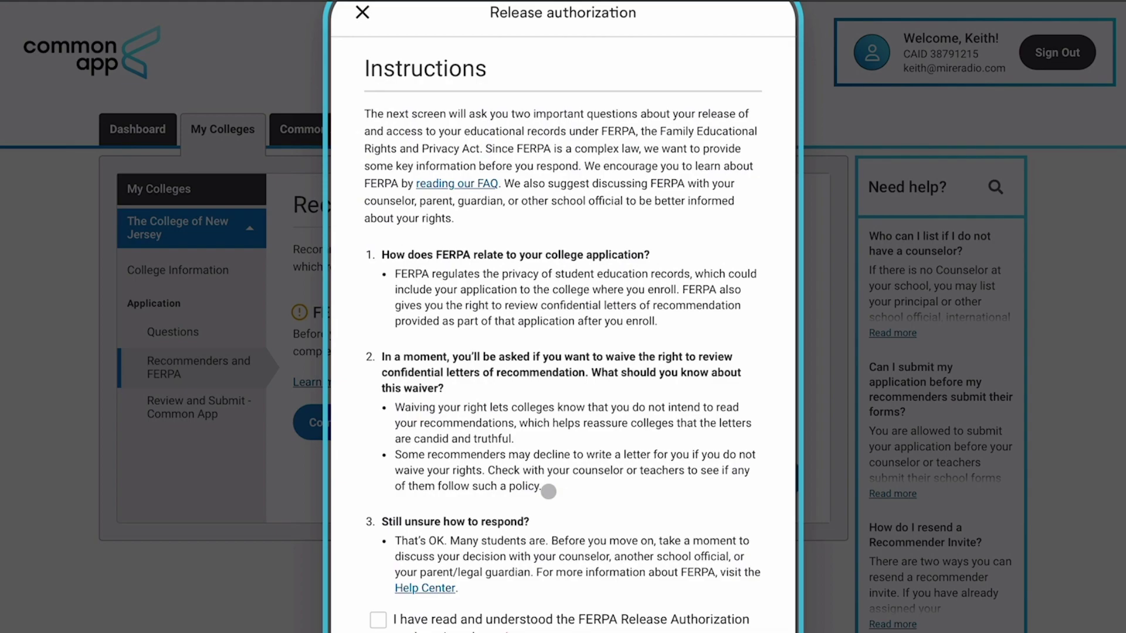
scroll(548, 491, down, 1)
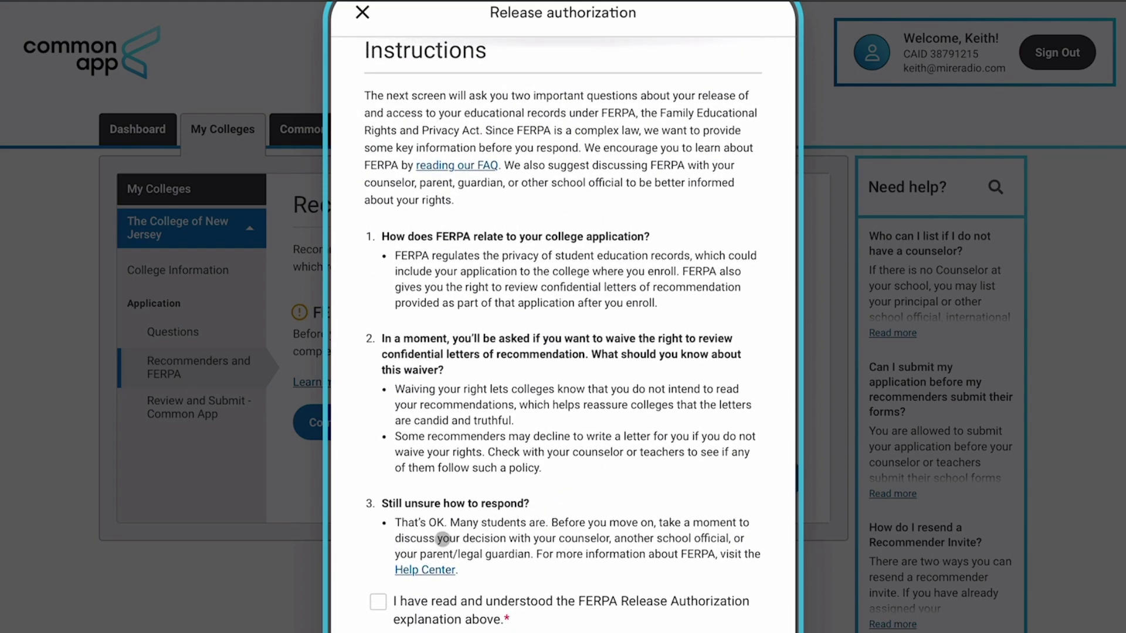
click(378, 602)
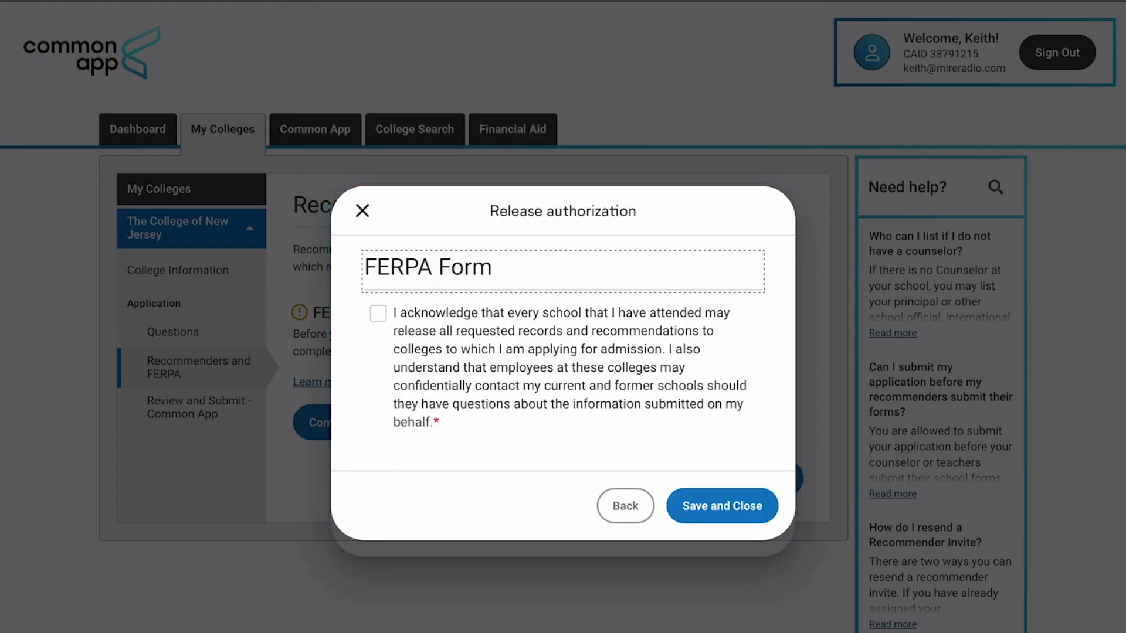
Step: Acknowledge the school records release, compare both waiver options, and select waiving the right to review all recommendations and supporting documents
click(377, 312)
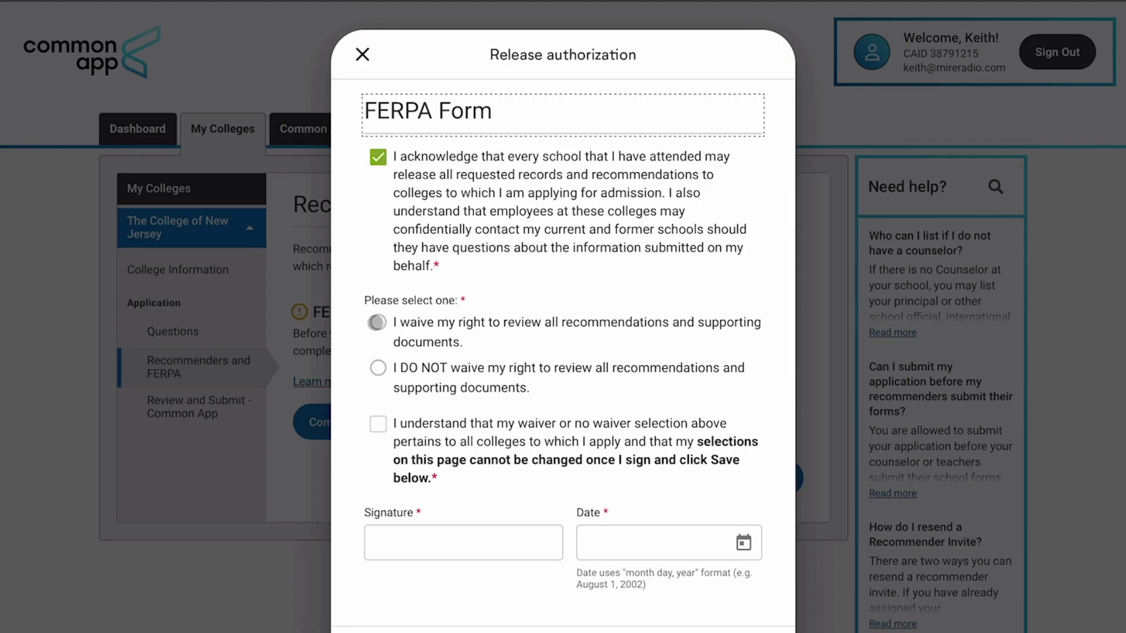
click(377, 322)
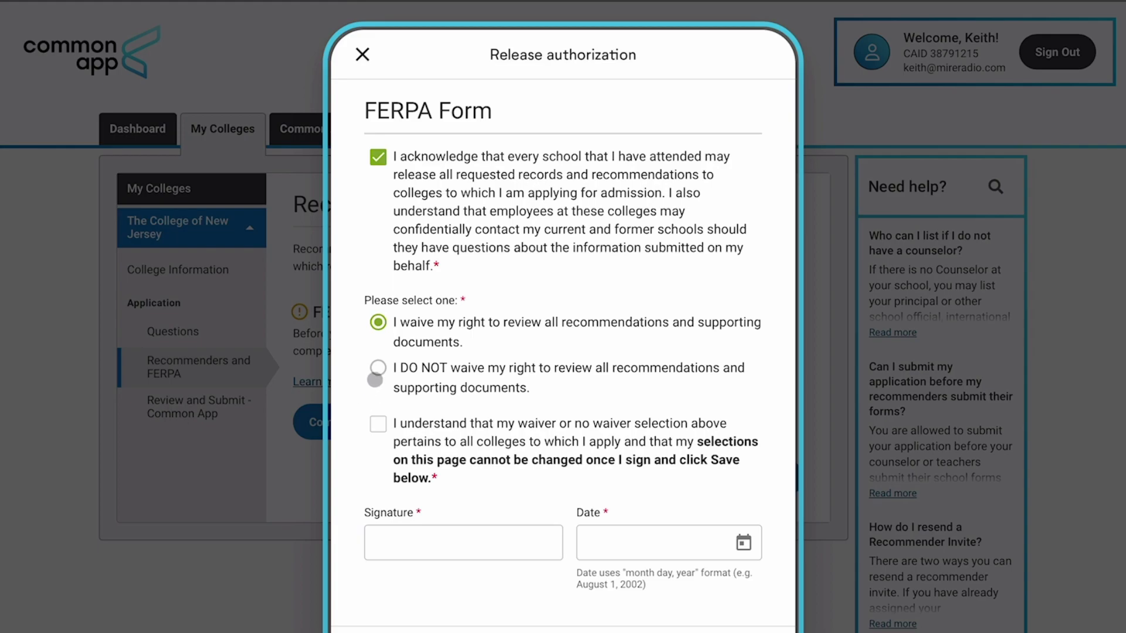
click(378, 367)
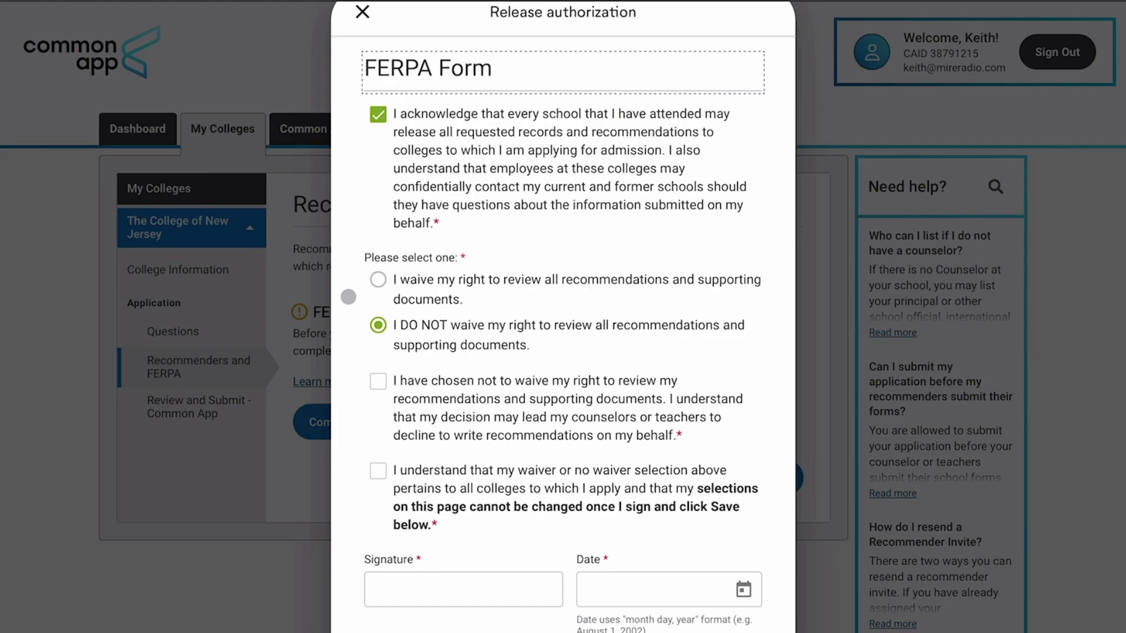
click(379, 278)
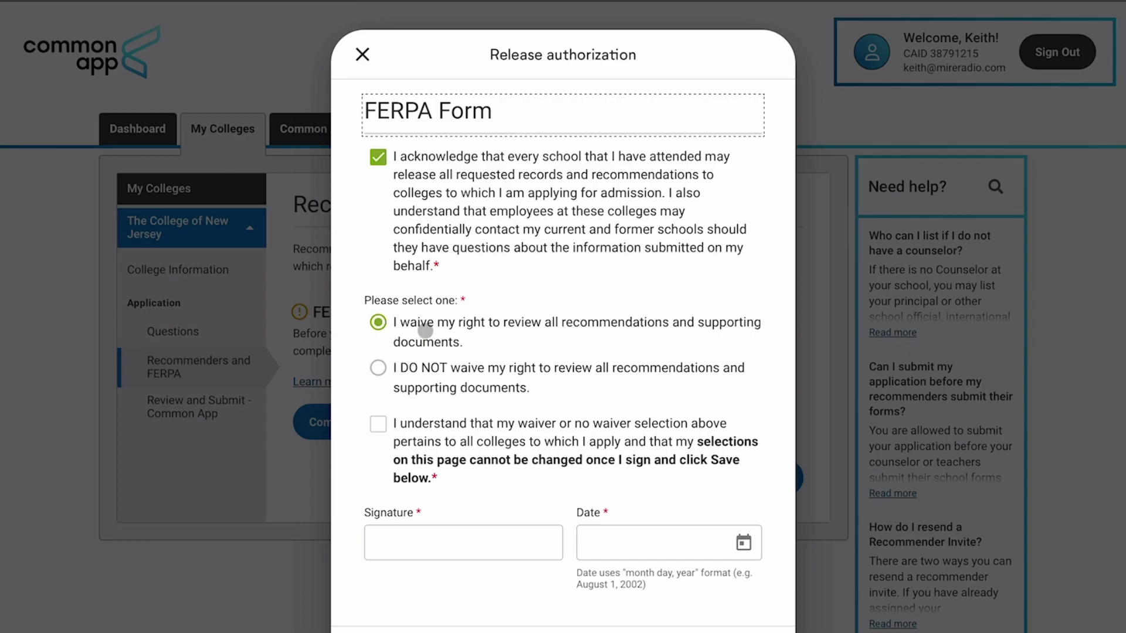
click(436, 366)
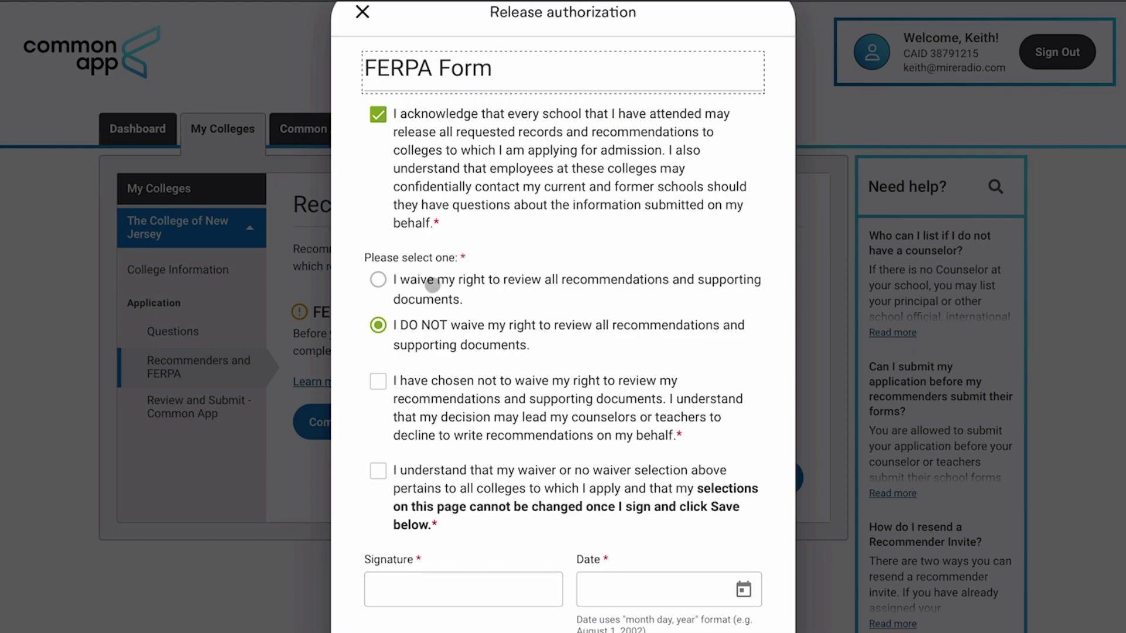
click(432, 285)
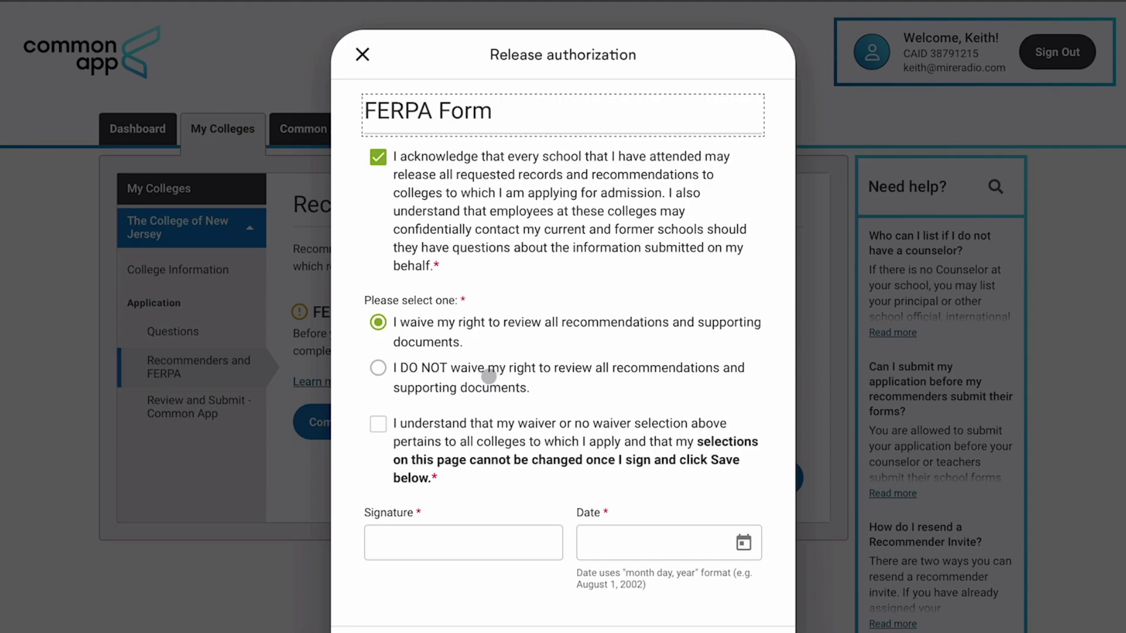
click(486, 382)
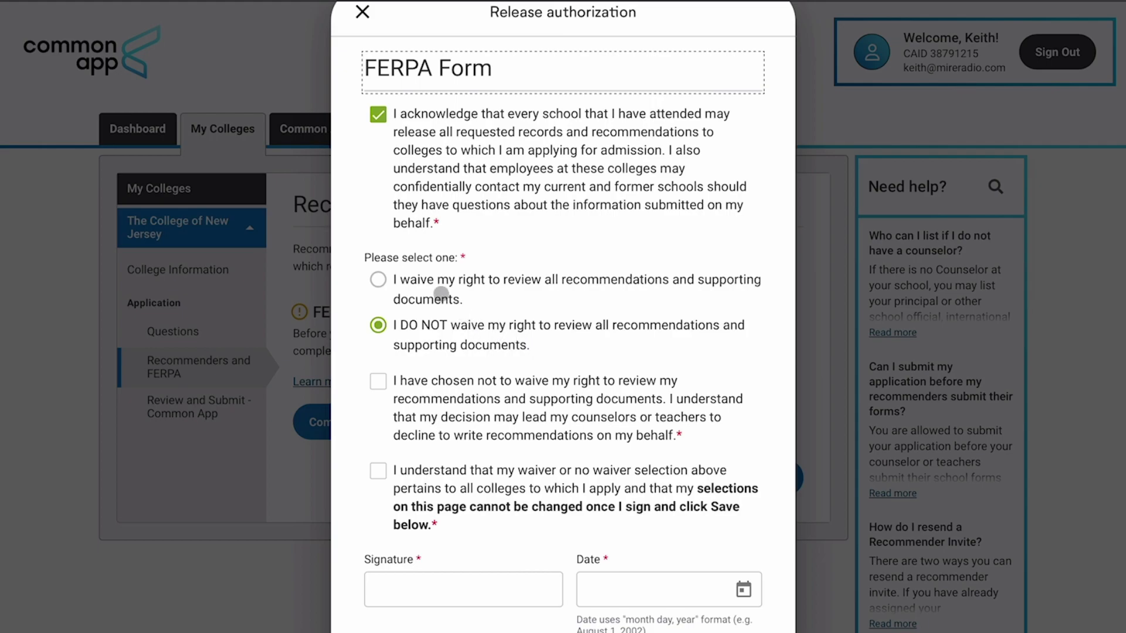
click(435, 285)
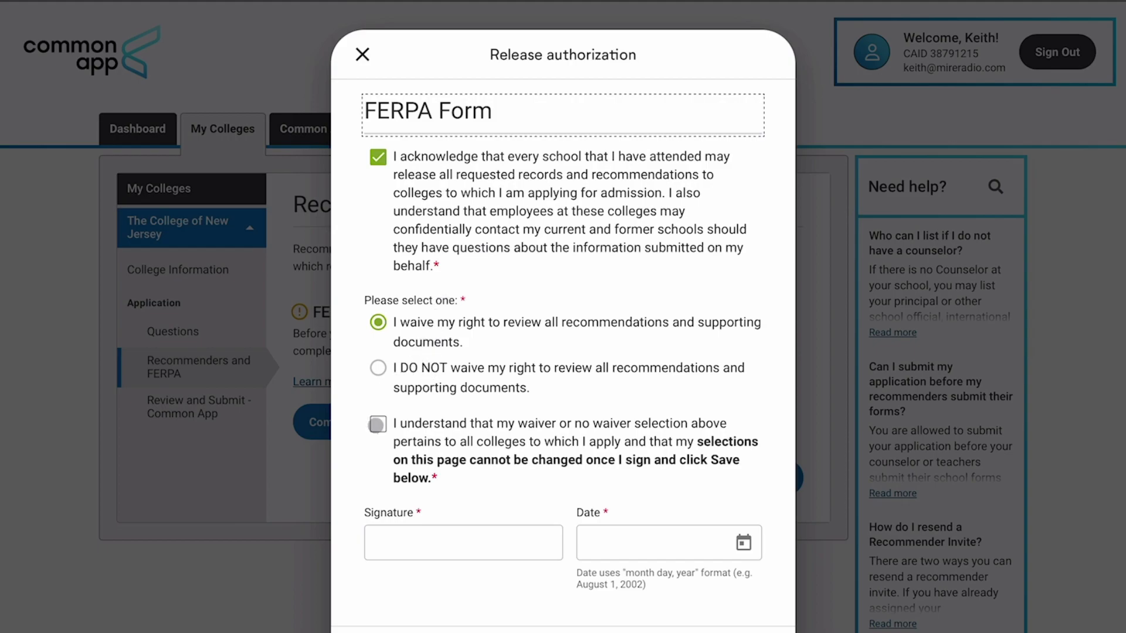
Step: Confirm that the waiver selection pertains to all colleges, and close the release authorization without signing or saving it
click(378, 423)
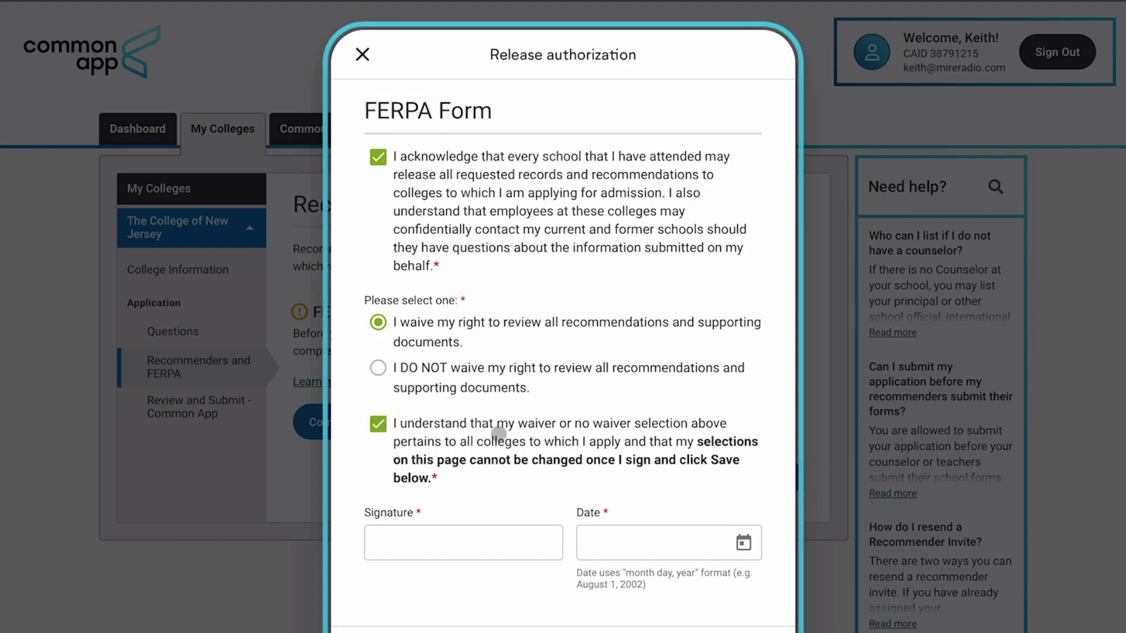
click(476, 542)
click(621, 545)
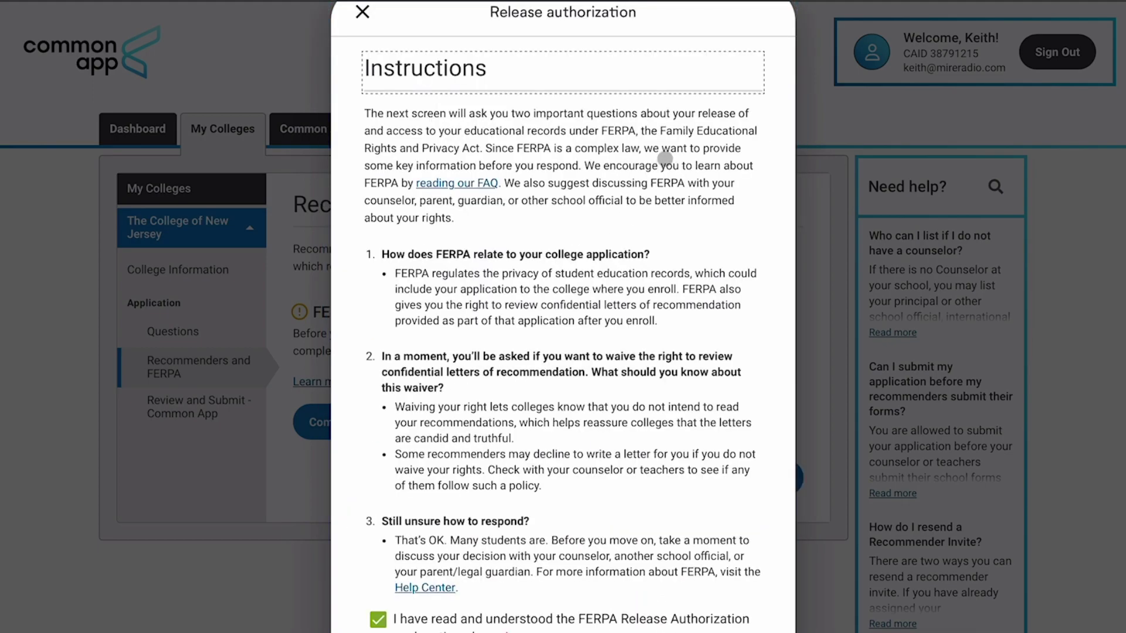
click(362, 12)
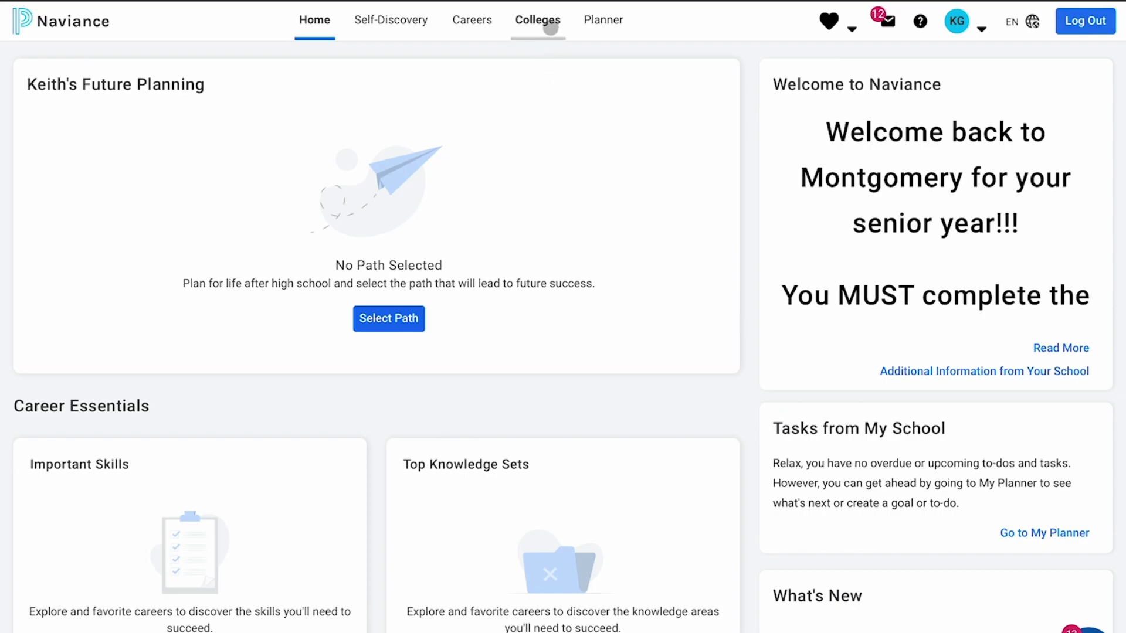
Step: Switch to Naviance, open the list of colleges being applied to, and start matching the Common App account
click(551, 28)
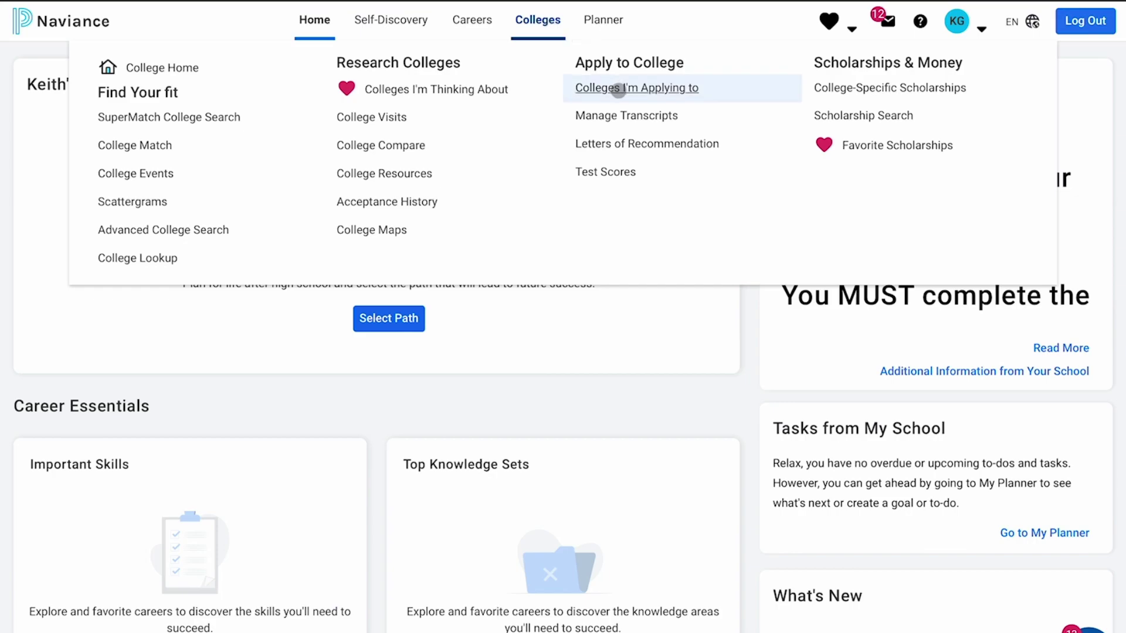
click(617, 91)
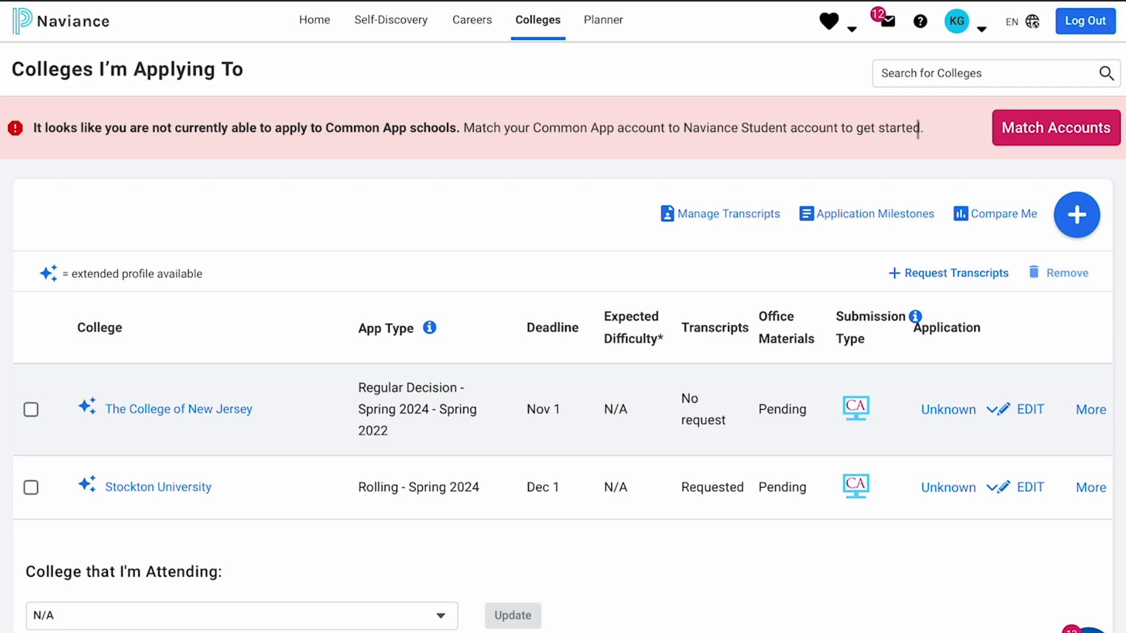
click(1021, 132)
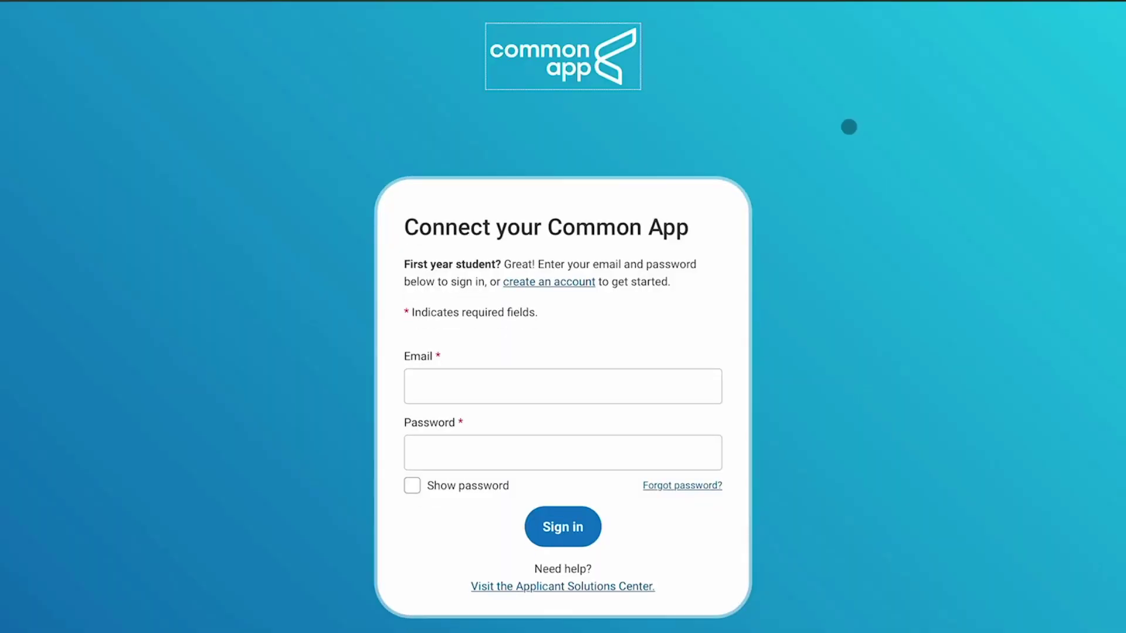
Step: Sign in to Common App for the Naviance connection with the account e-mail and password
click(543, 390)
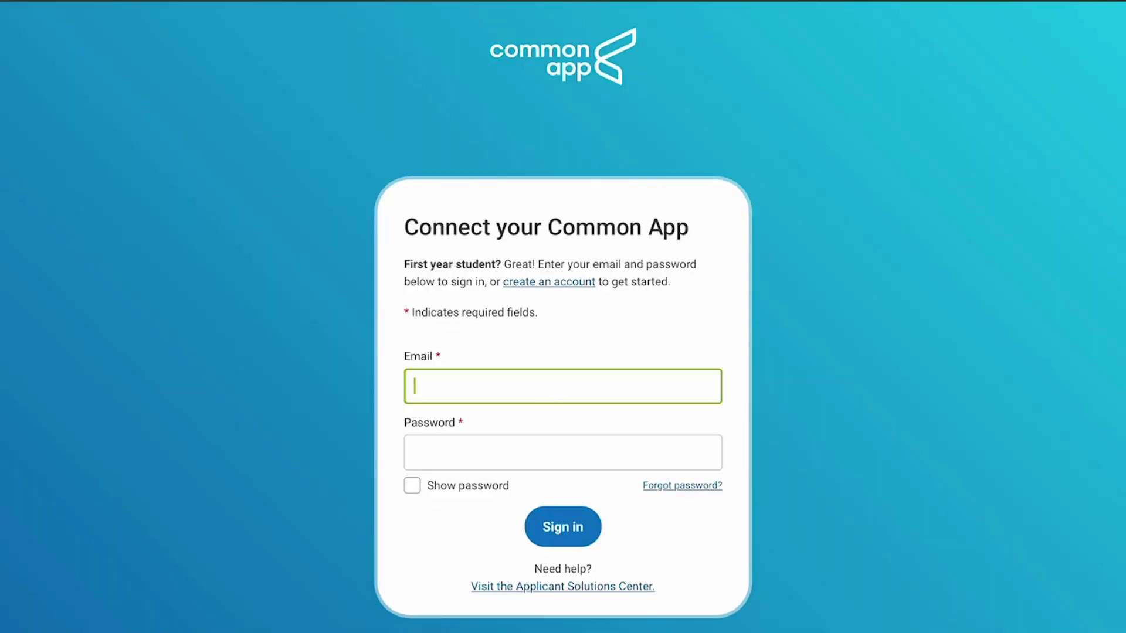
click(513, 625)
click(574, 530)
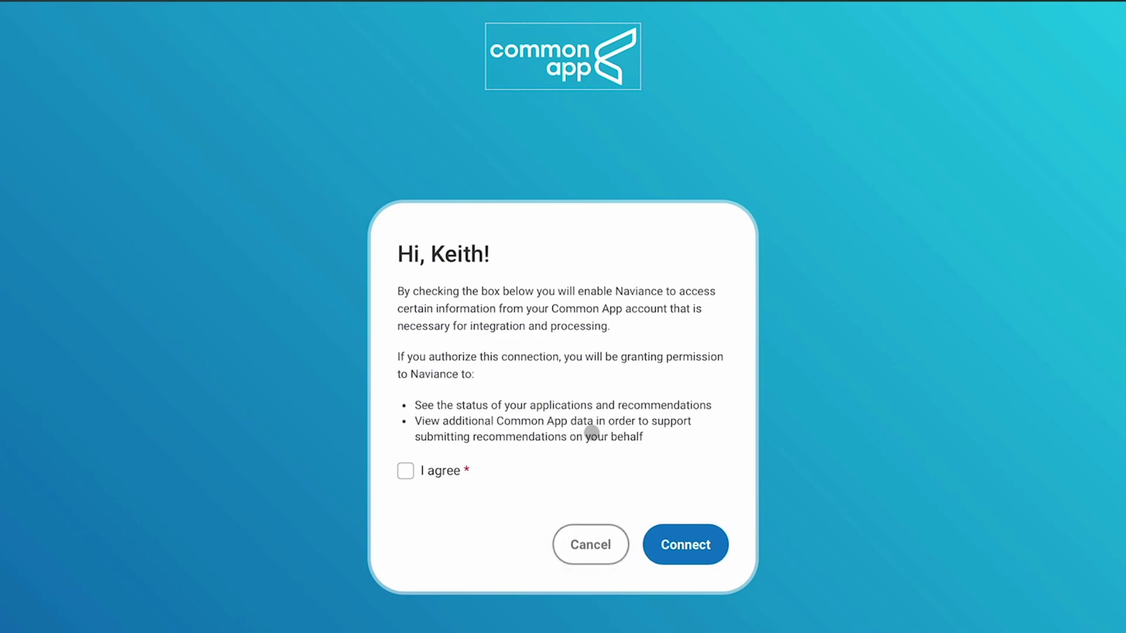
Step: Agree to Naviance accessing Common App data, cancel the connection, and review the list of colleges being applied to
click(404, 470)
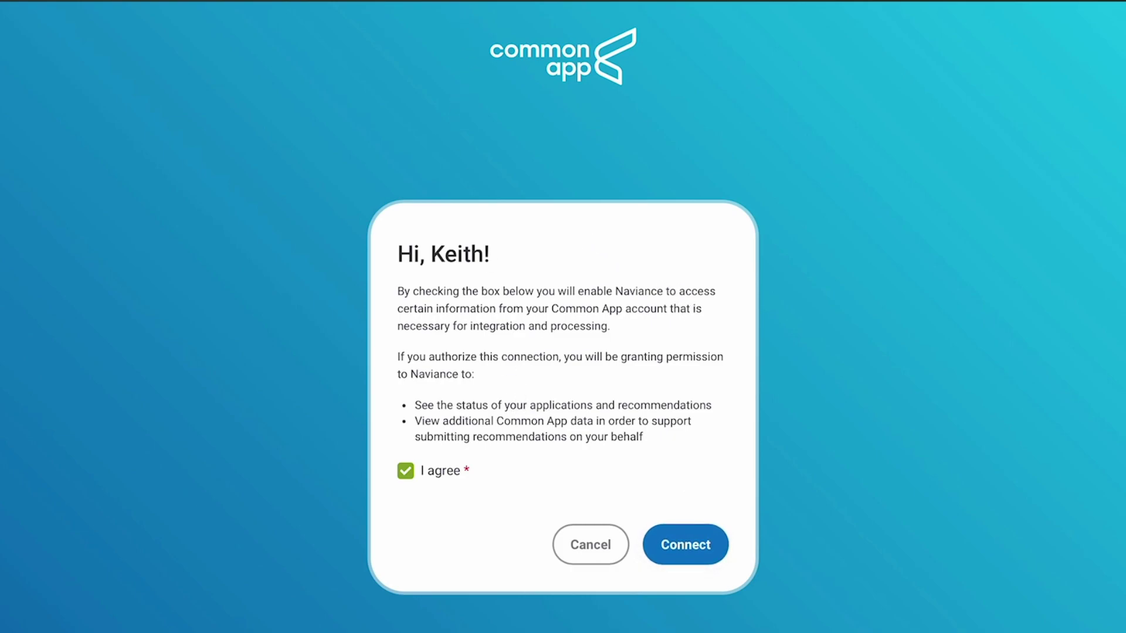
click(577, 539)
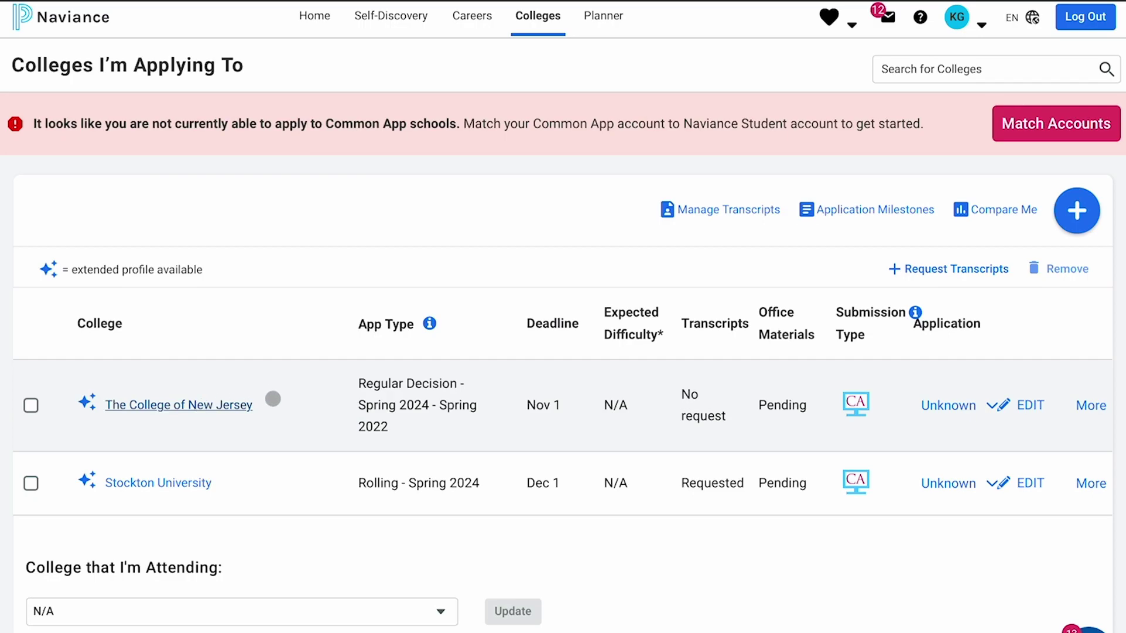
scroll(345, 475, down, 1)
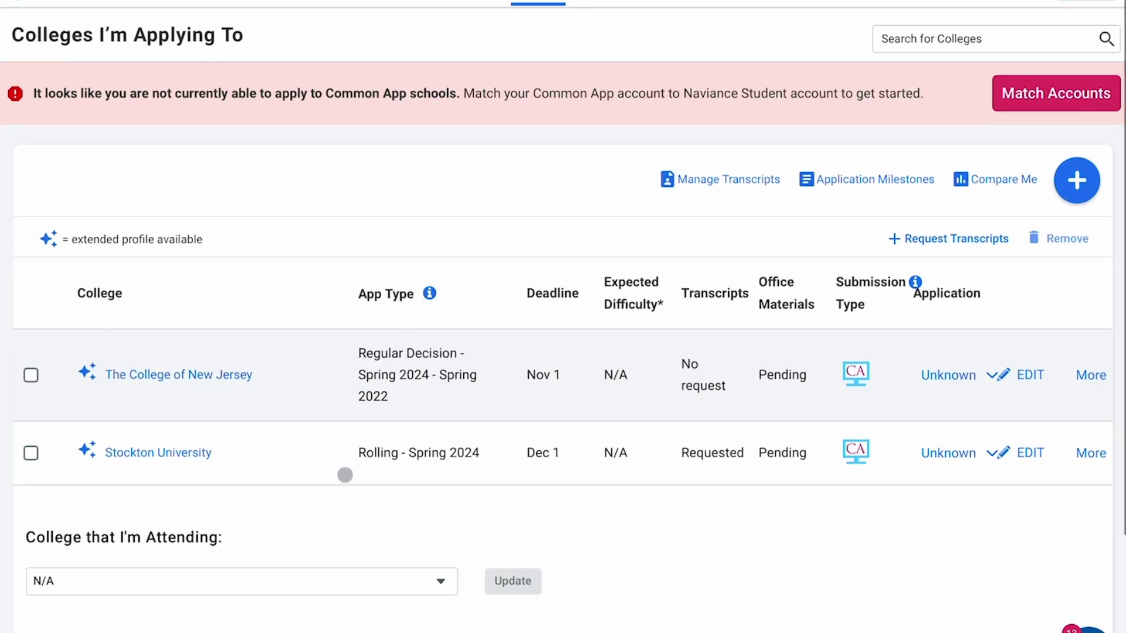
scroll(345, 475, up, 1)
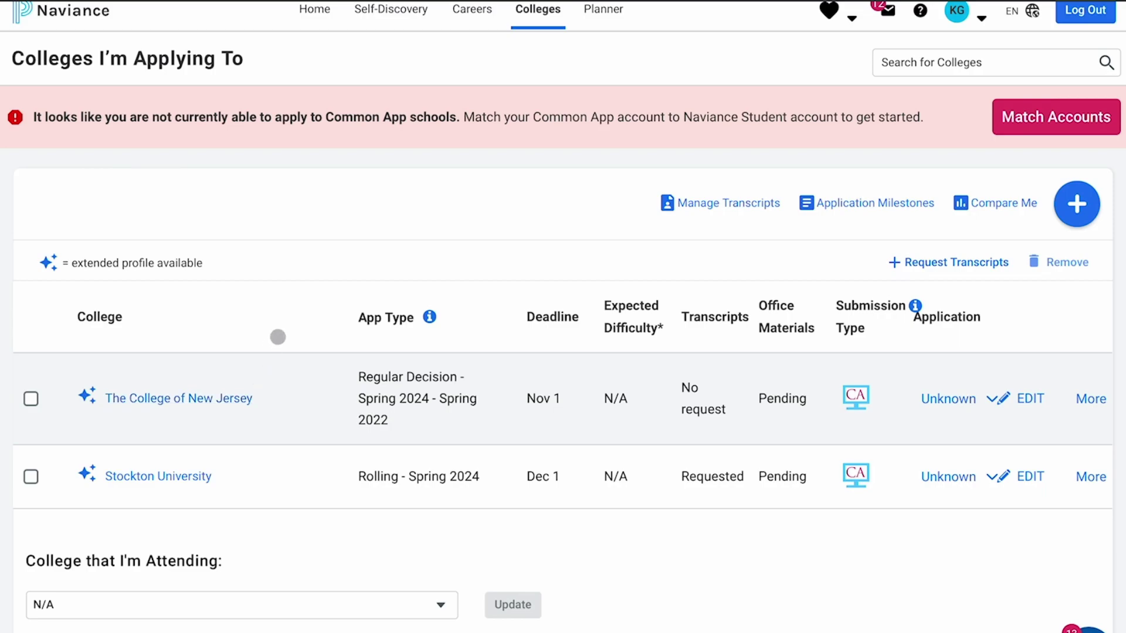
scroll(278, 337, down, 1)
scroll(278, 337, up, 1)
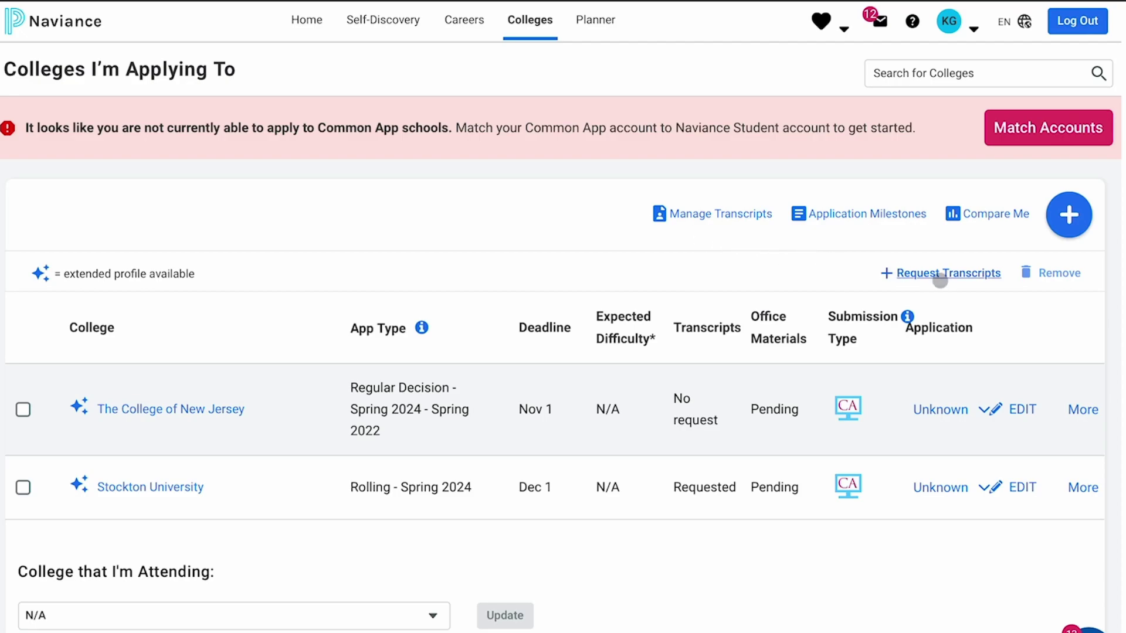
Step: Set up an Initial transcript request for The College of New Jersey and Stockton University, and cancel it without submitting
click(936, 274)
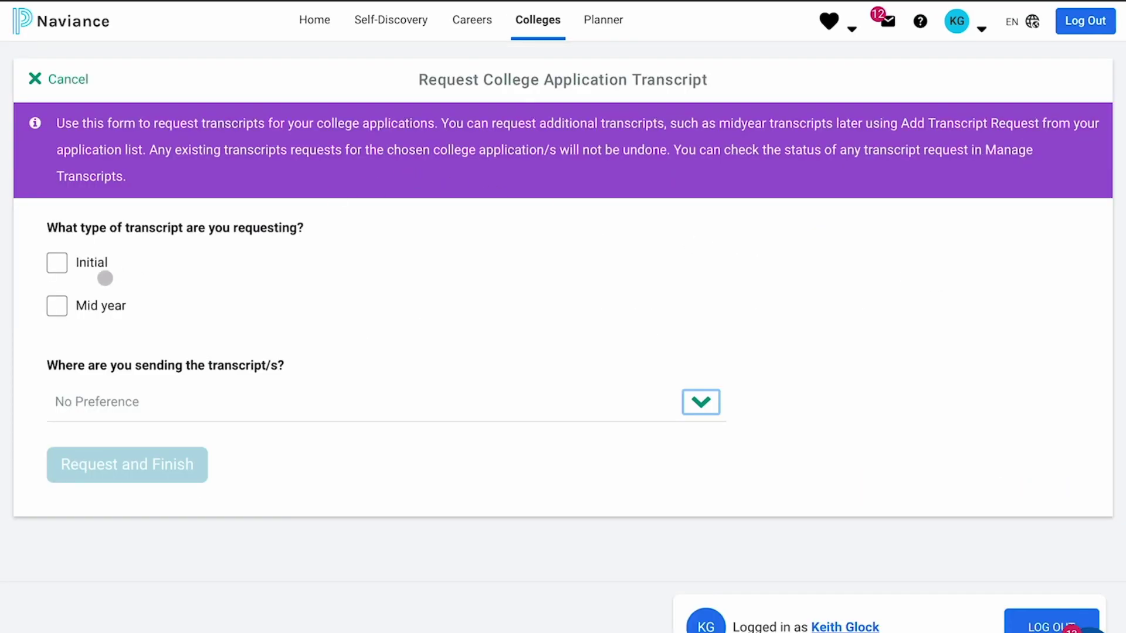
click(68, 262)
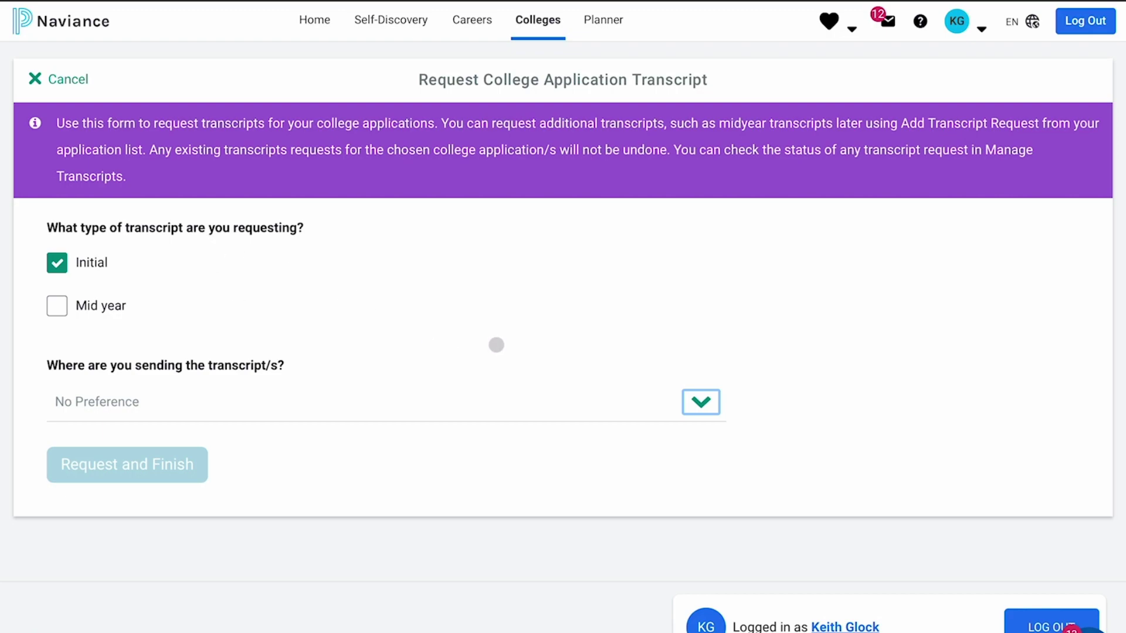
click(704, 403)
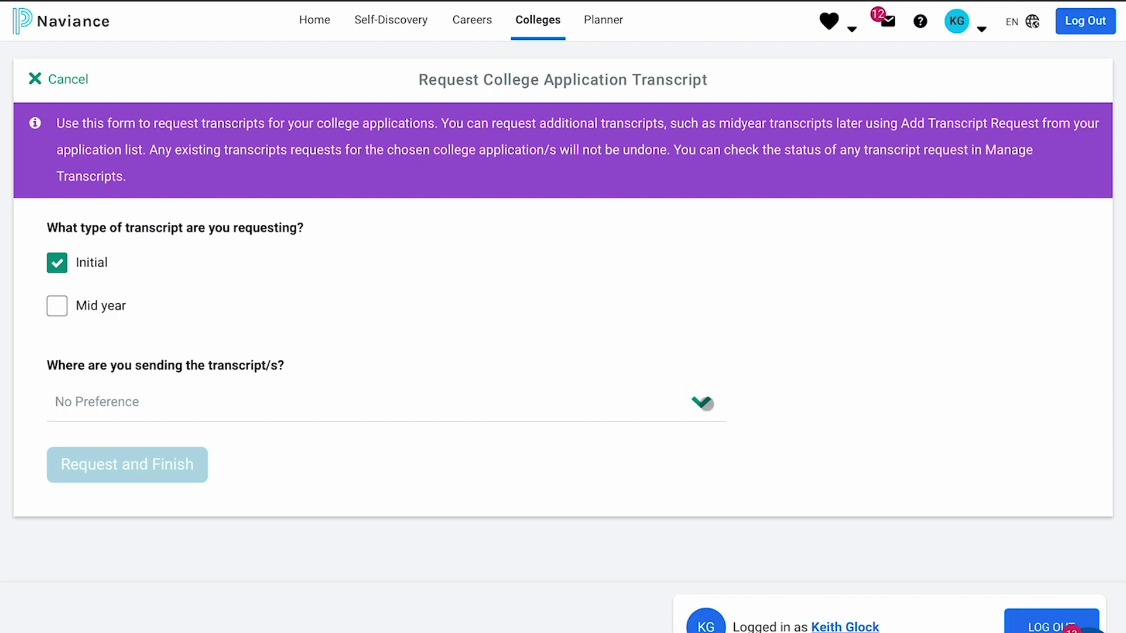
click(106, 306)
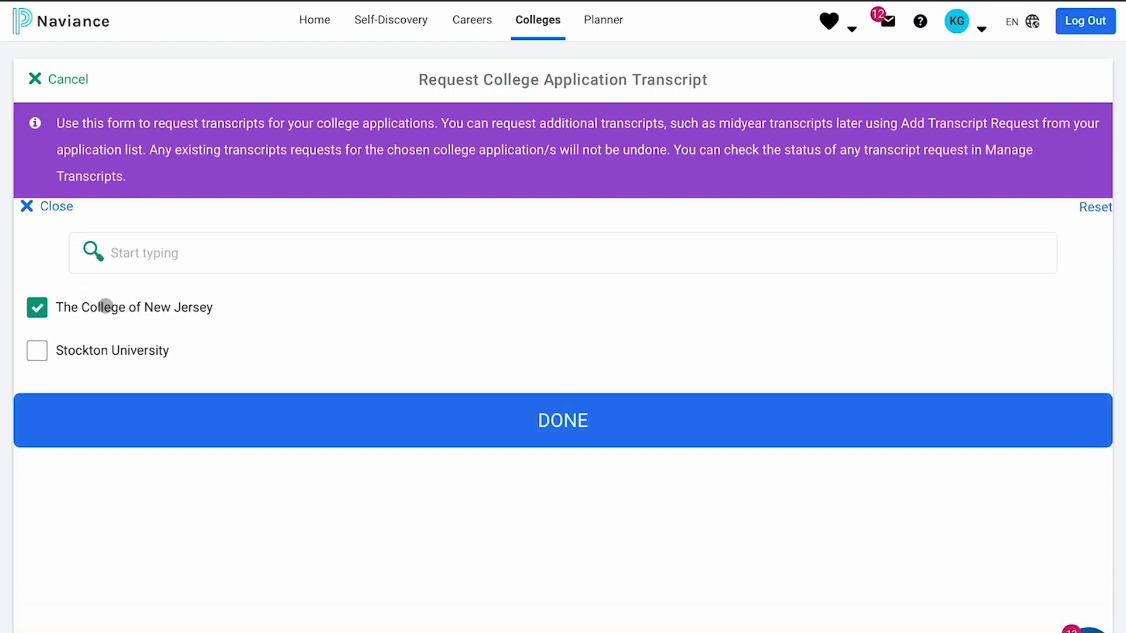
click(80, 350)
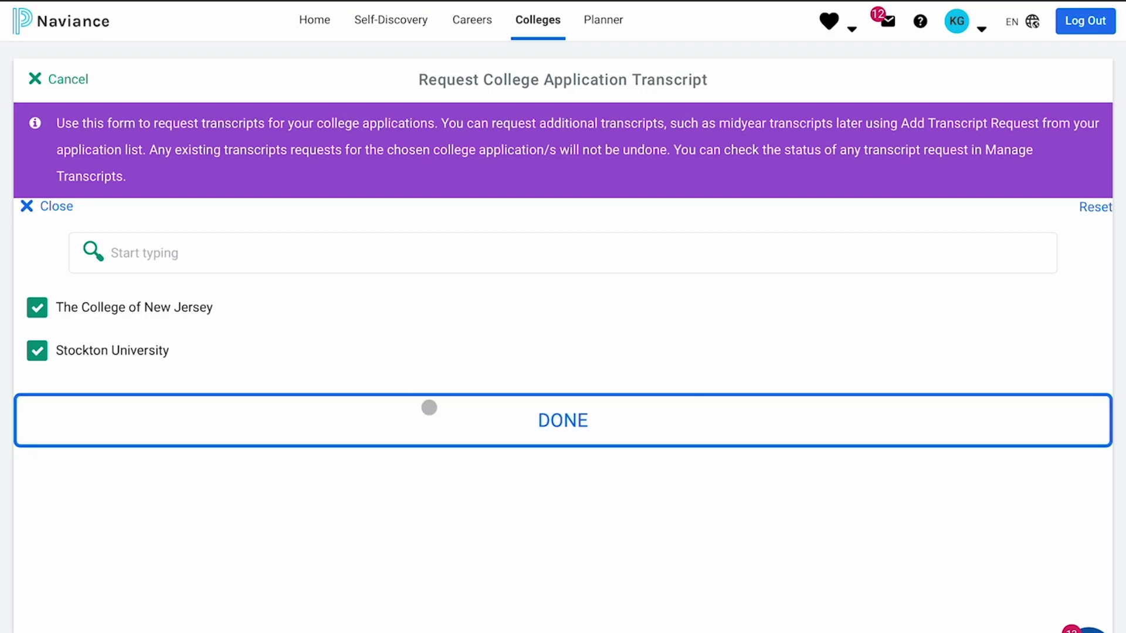
click(78, 77)
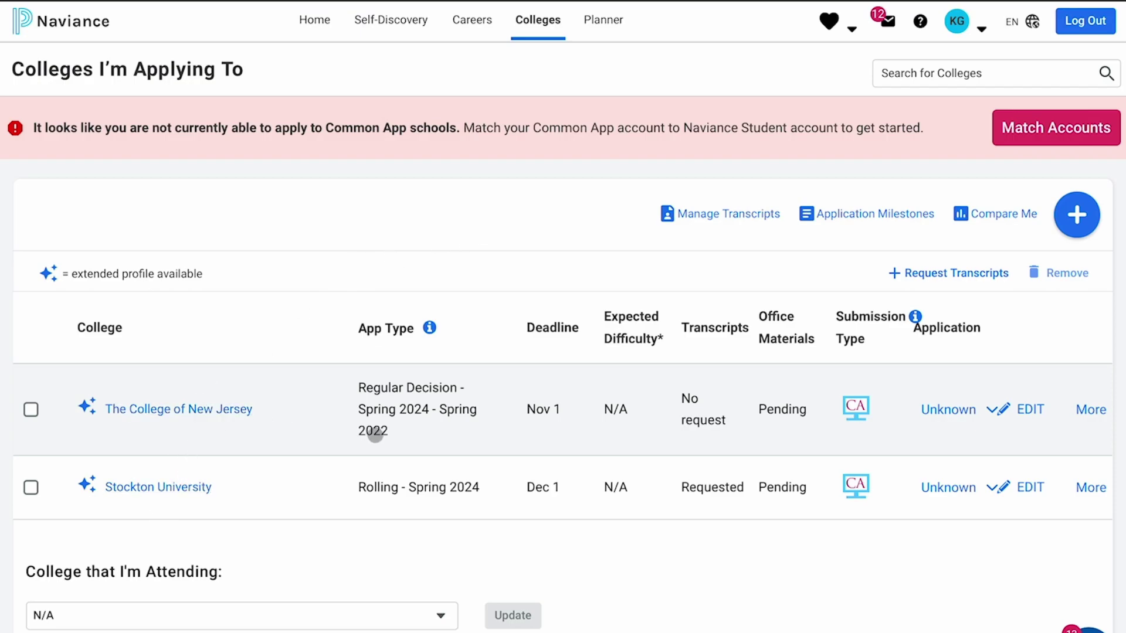
Step: Start adding a college application and choose Montclair State University, Montclair, NJ as the college
scroll(376, 434, down, 1)
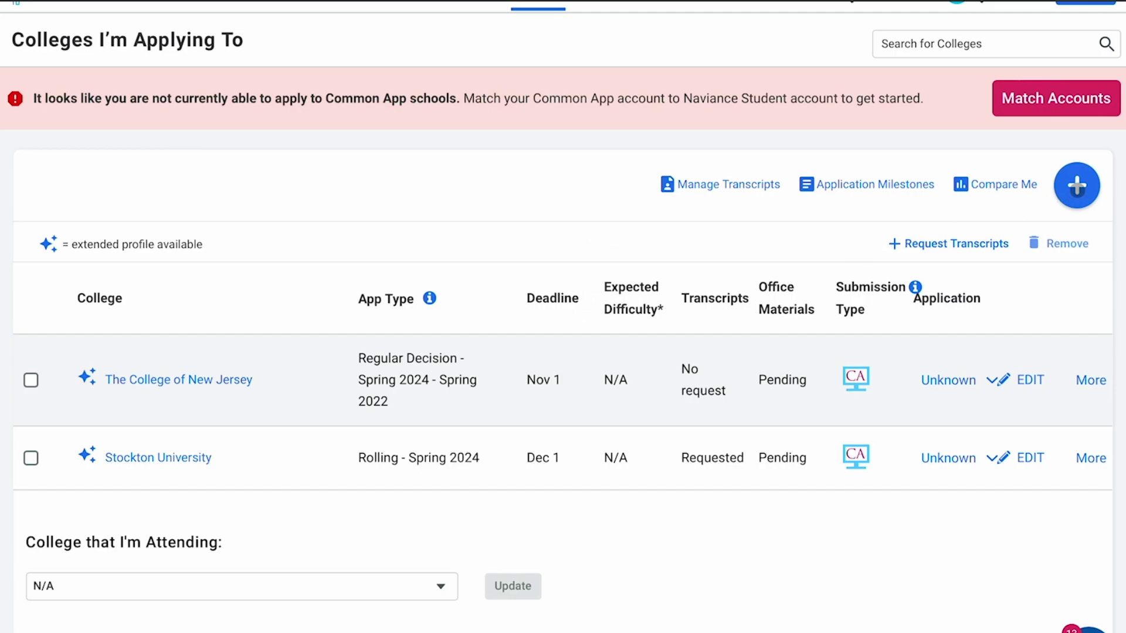
click(1076, 185)
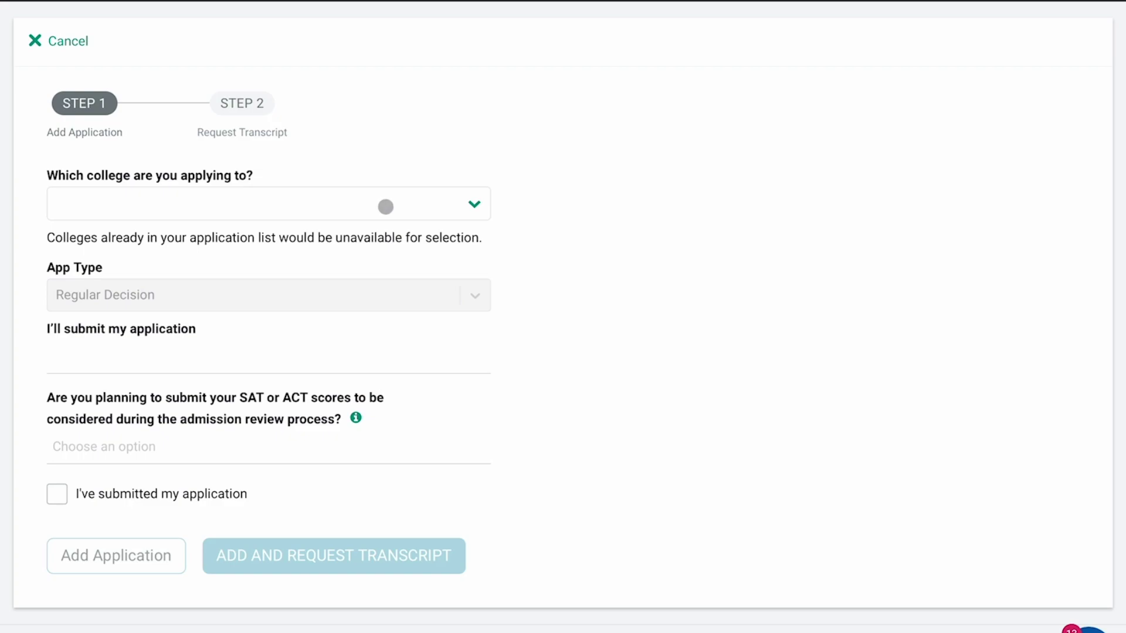
click(385, 206)
text(Mont)
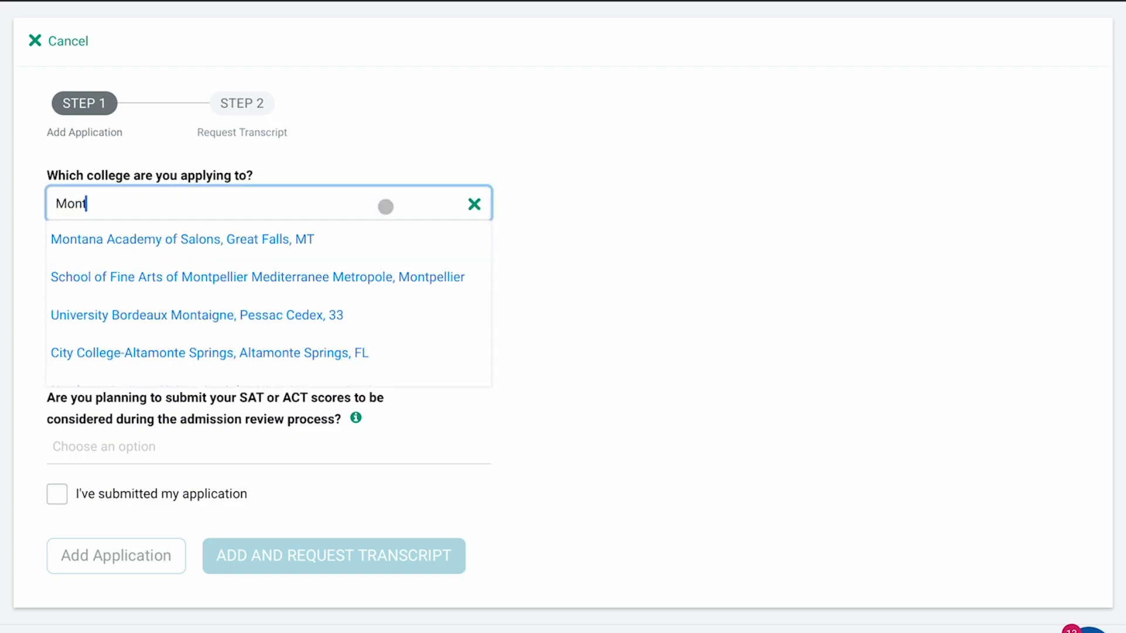
text(cla)
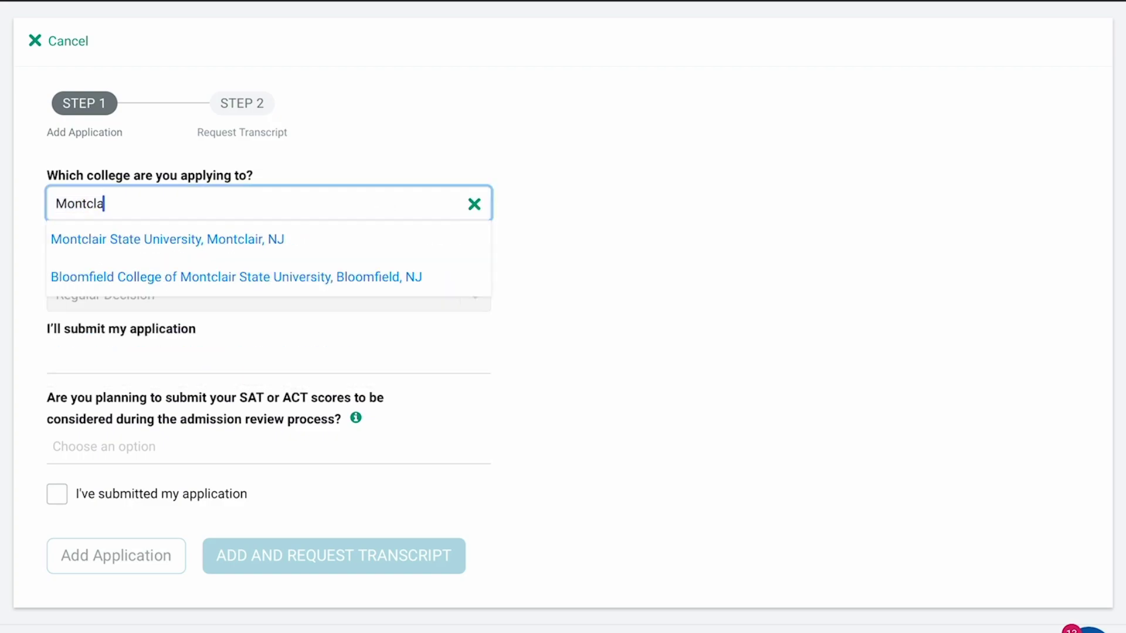
click(302, 242)
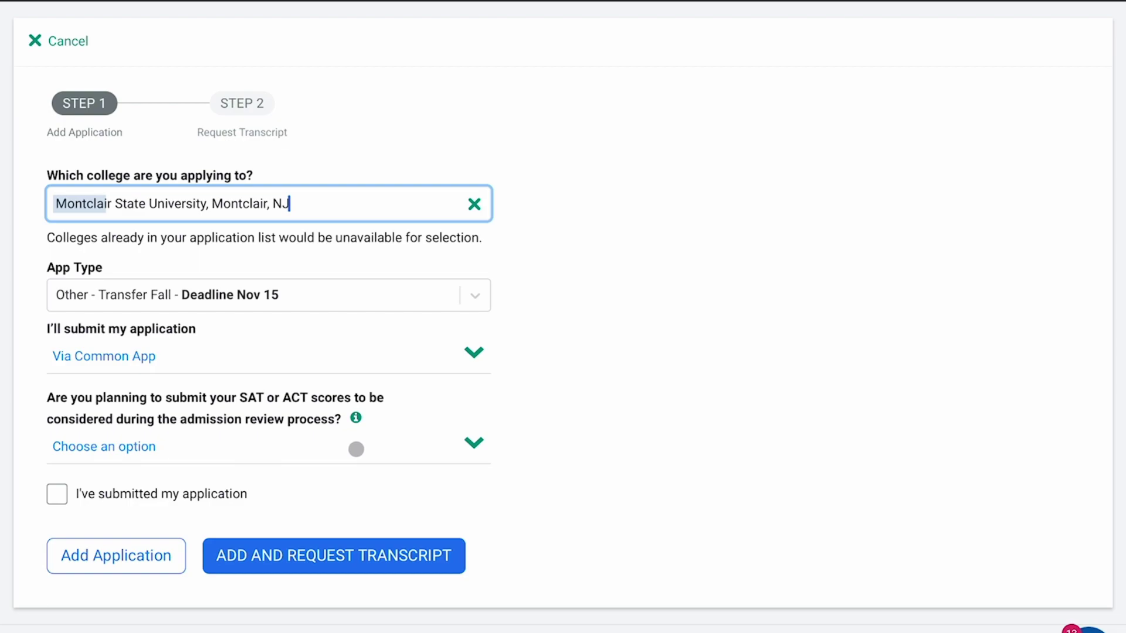
Step: Check the answer options for submitting SAT or ACT scores, and cancel the new application without adding it
click(356, 450)
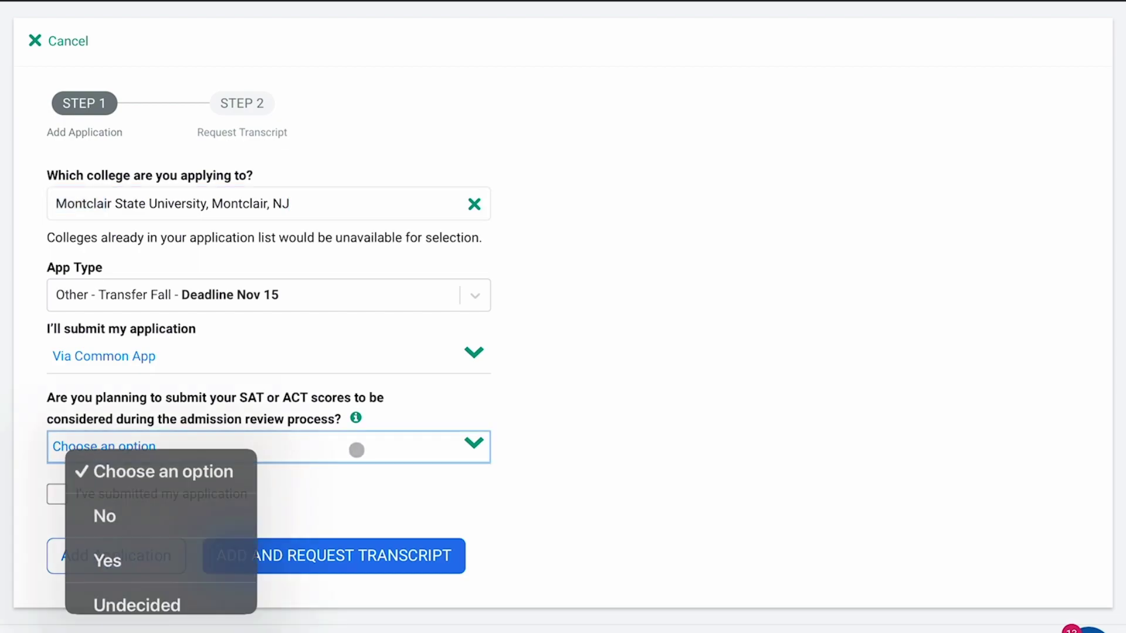
click(740, 453)
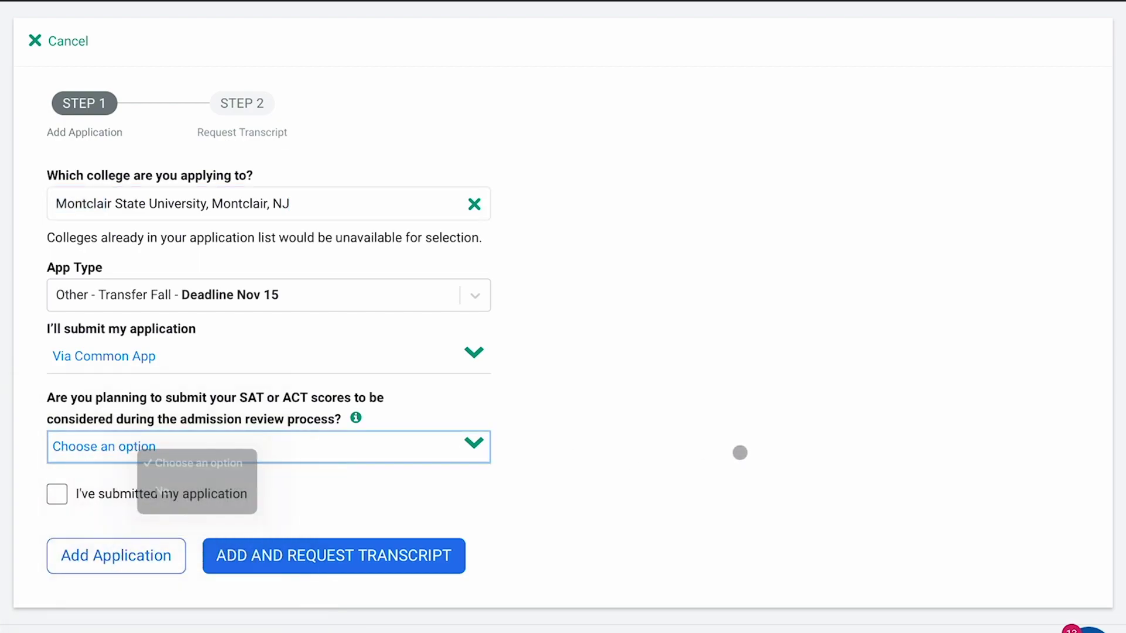
click(140, 500)
click(140, 500)
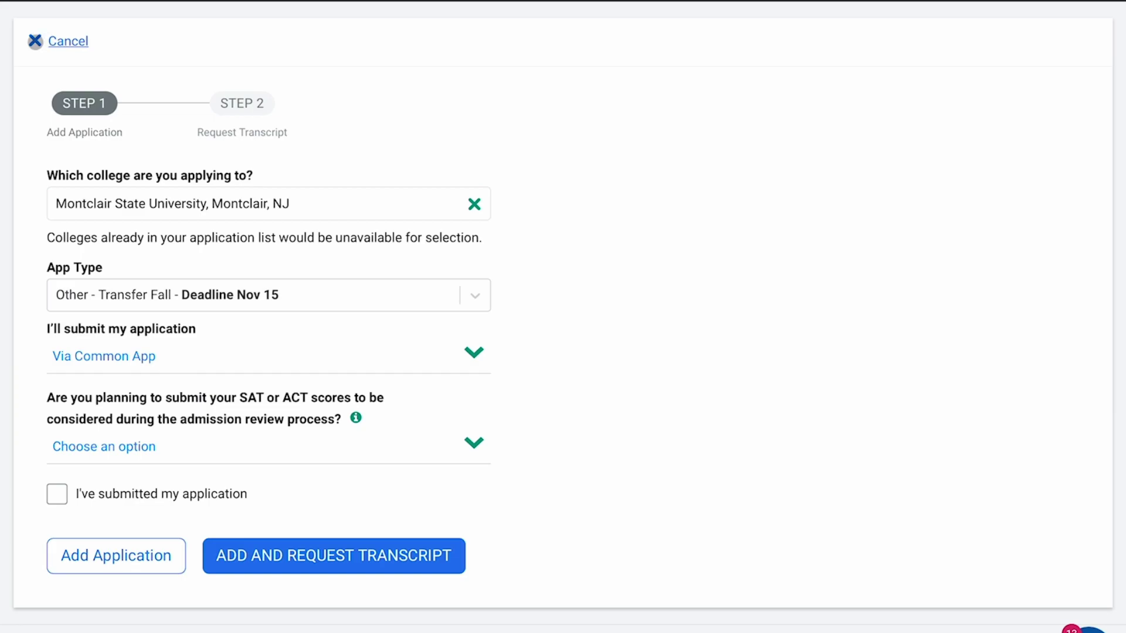
click(35, 41)
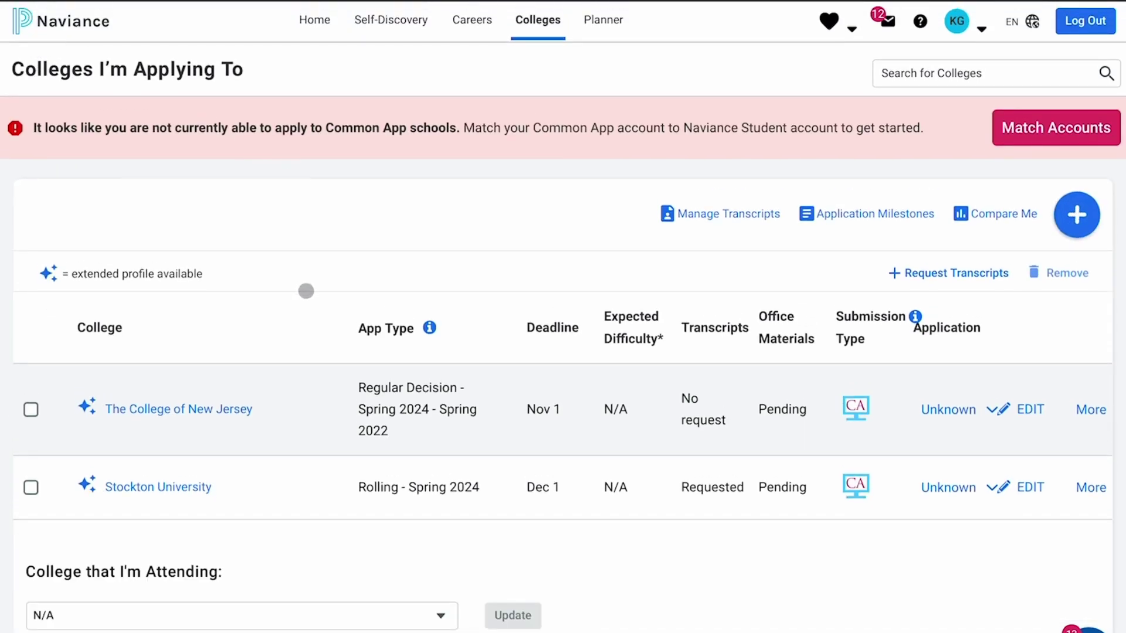
Step: Switch to the Canva presentation and go through the student responsibilities slides covering tasks 5 to 7
scroll(306, 291, down, 1)
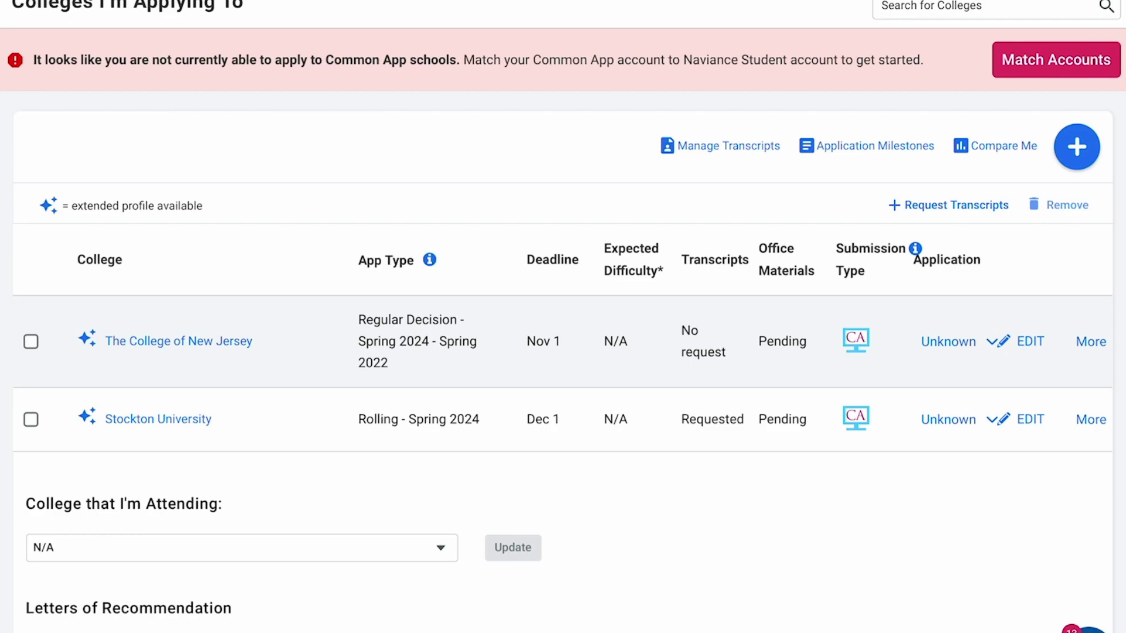
key(super+Tab)
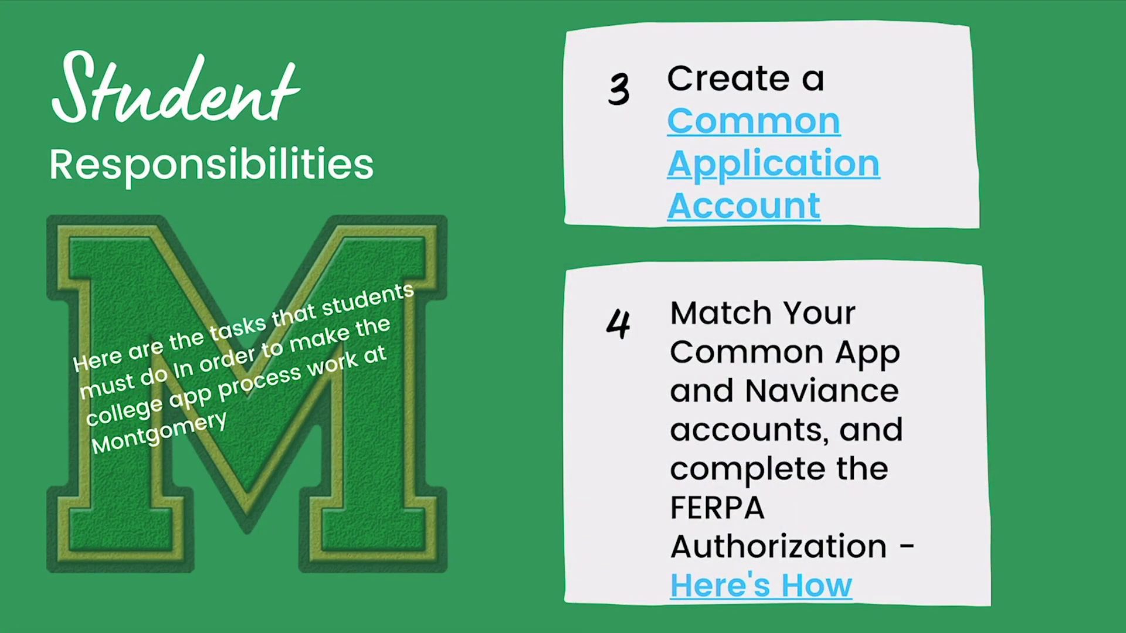
key(Right)
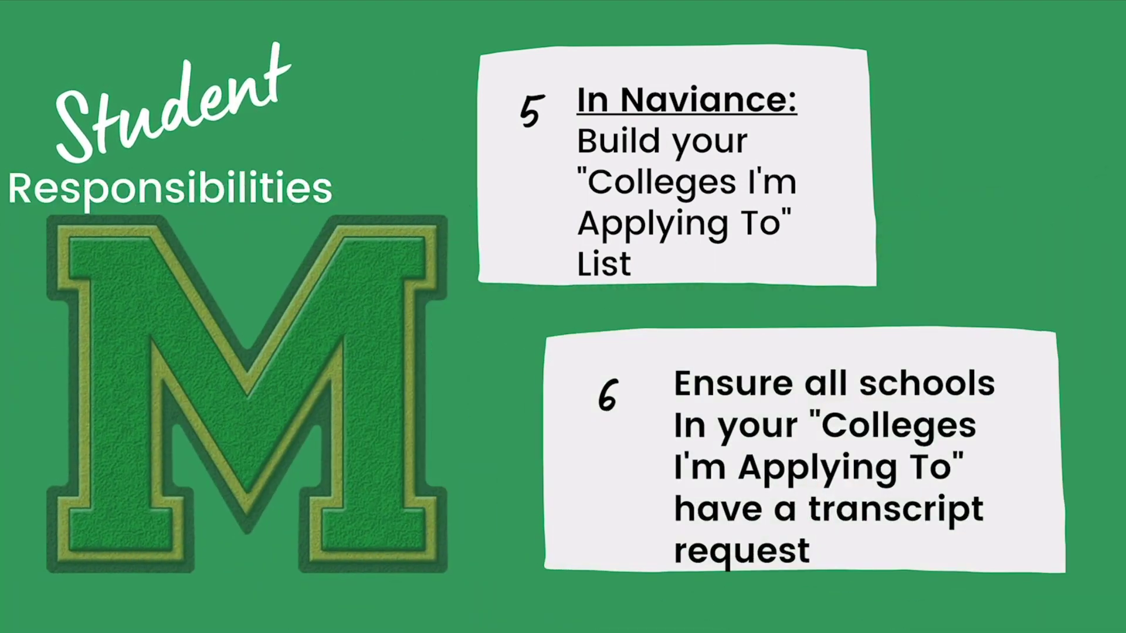
key(Right)
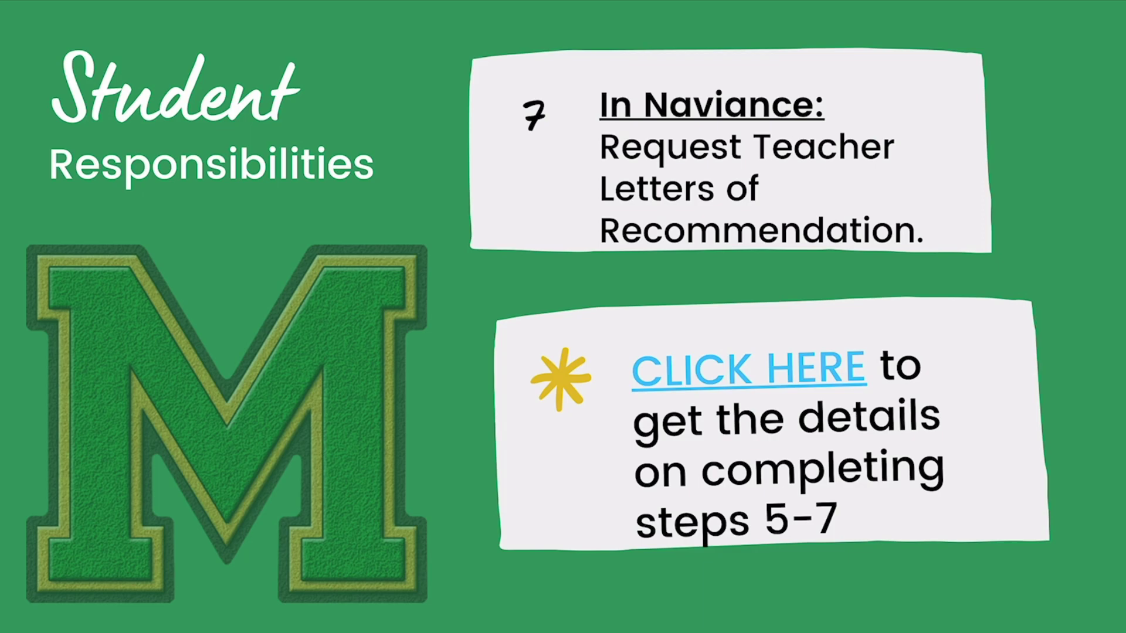
Step: Return to Naviance and open the Letters of Recommendation page for college applications
key(super+Tab)
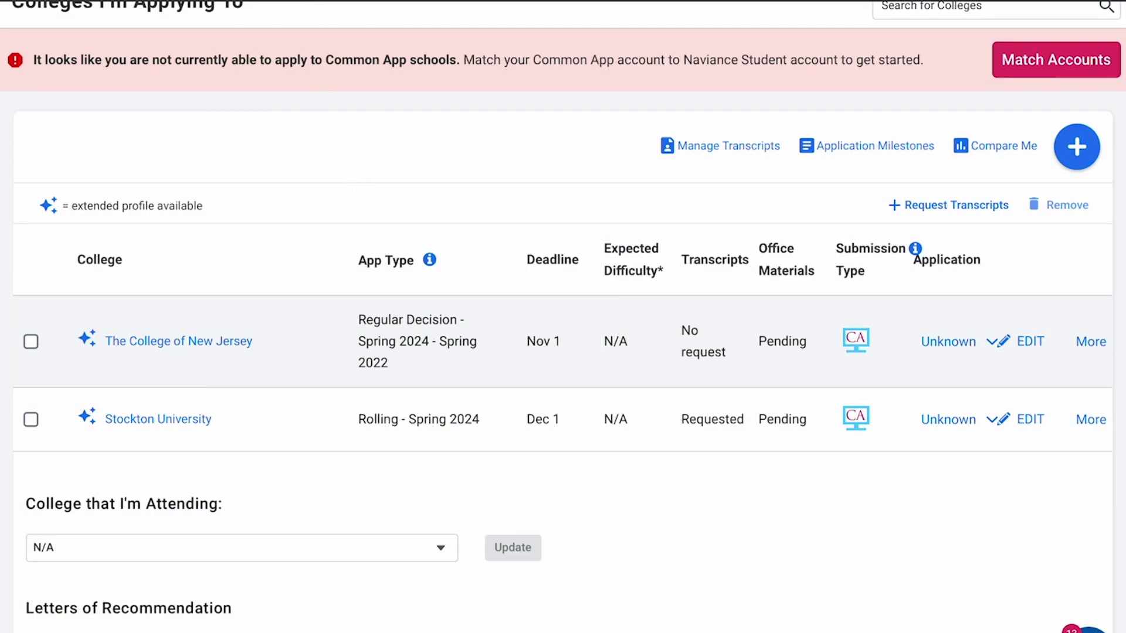
scroll(363, 185, down, 5)
scroll(362, 185, up, 1)
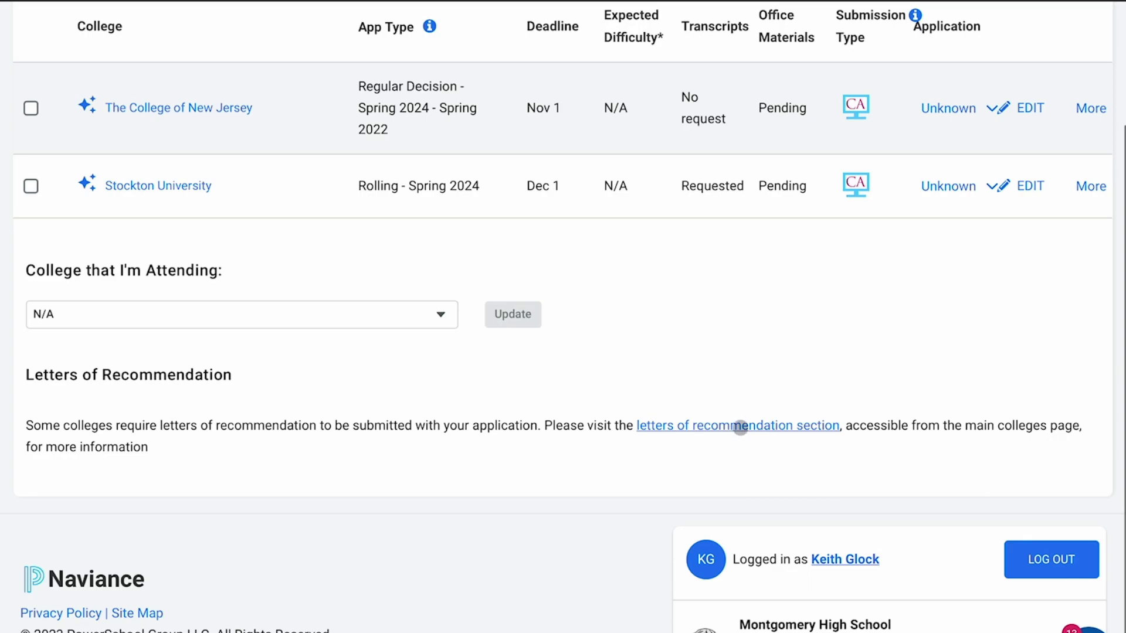
scroll(740, 427, up, 5)
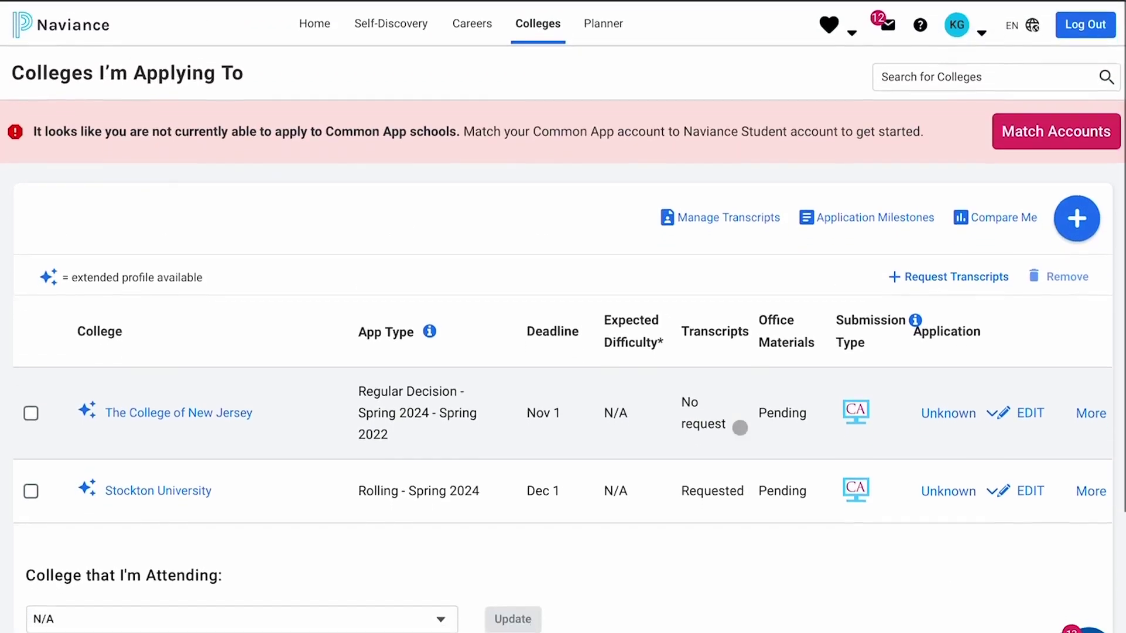
click(540, 20)
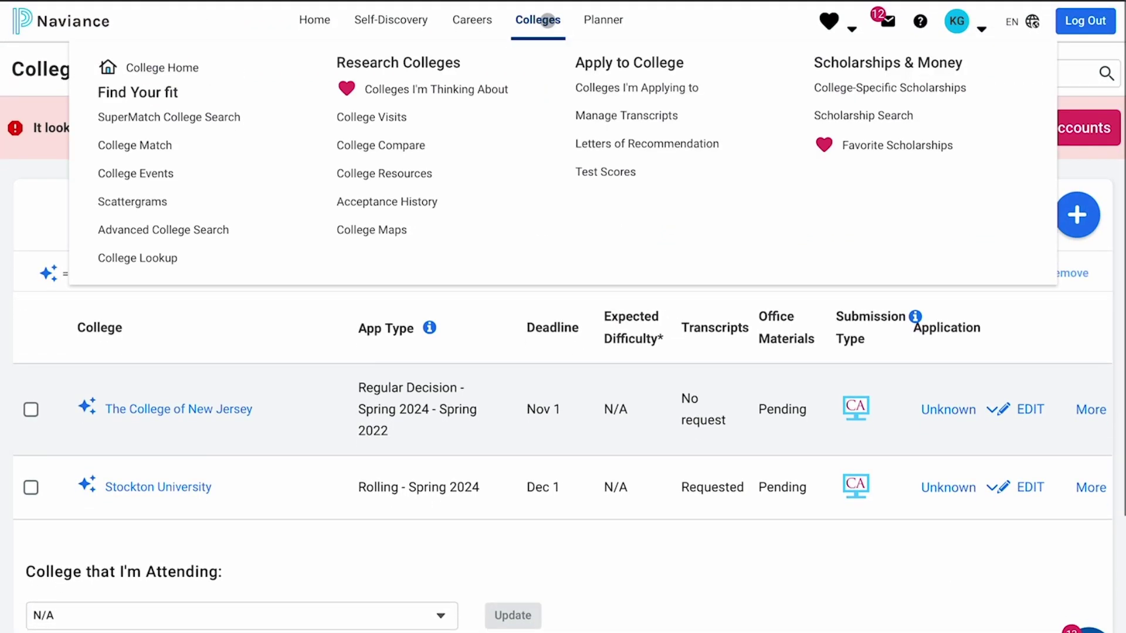
click(616, 145)
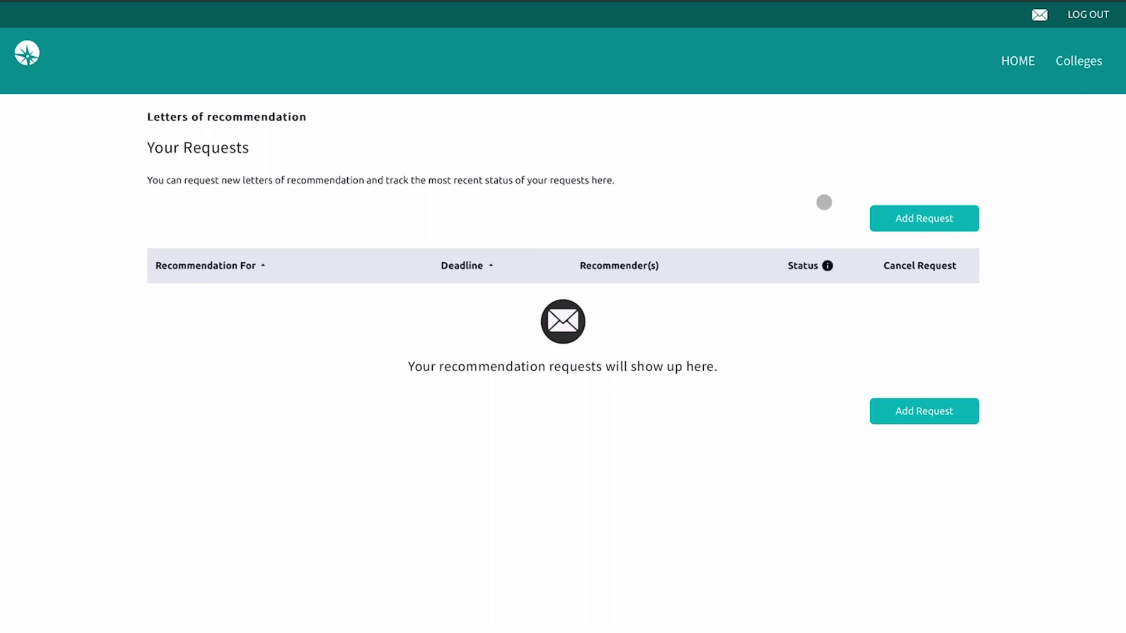
Step: Add a new recommendation request, choosing a teacher as recommender and selecting Stockton University and The College of New Jersey
click(910, 221)
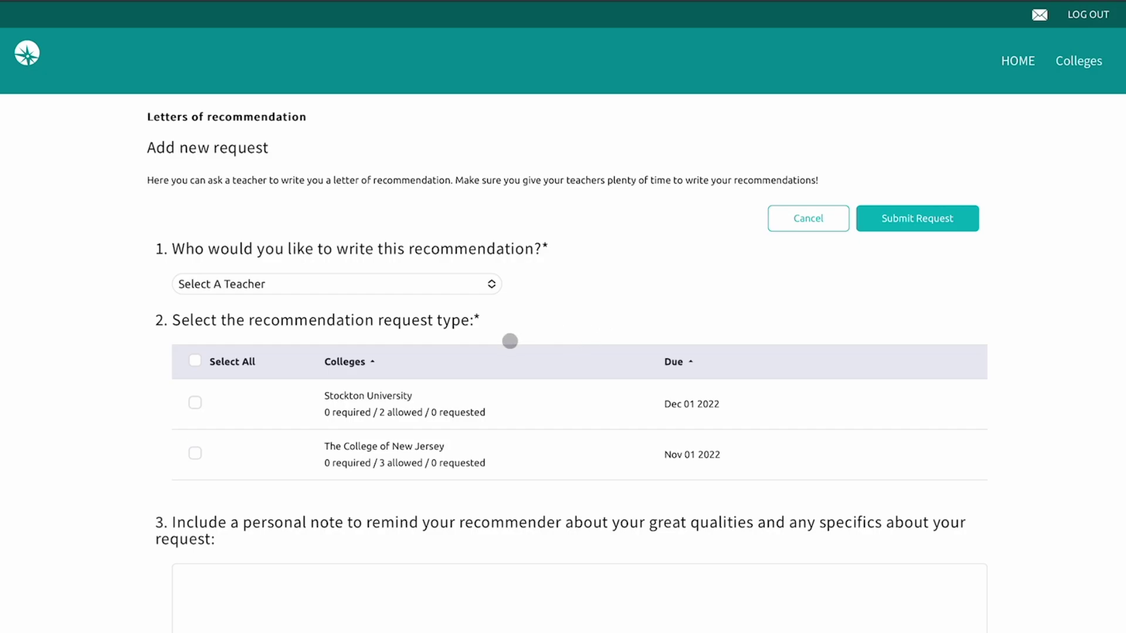
click(452, 288)
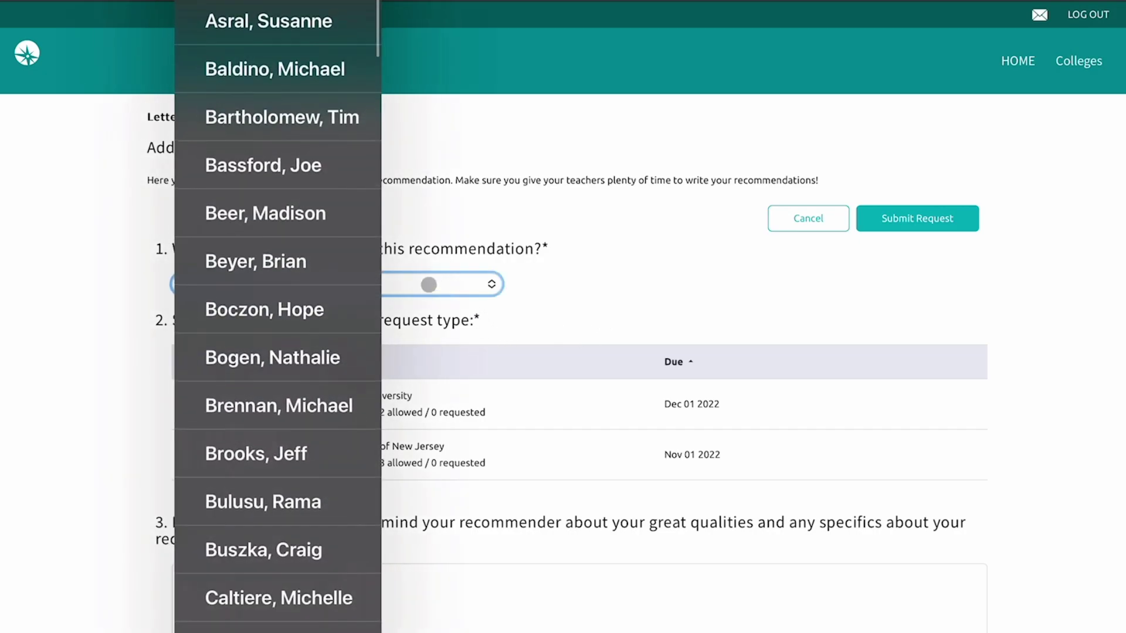
click(284, 501)
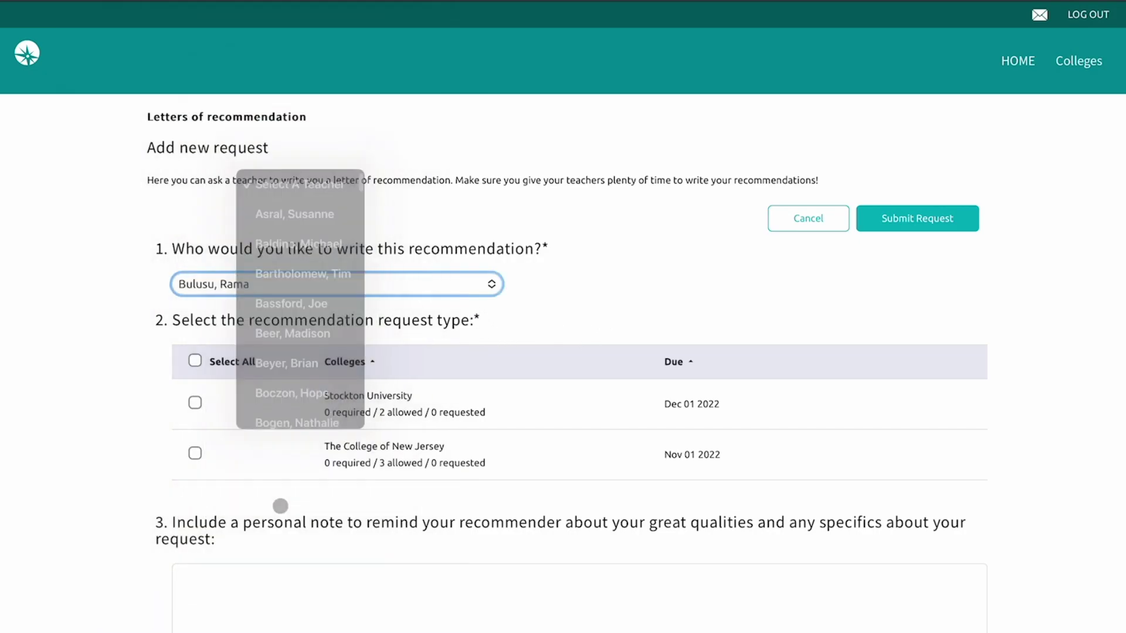
click(195, 403)
click(195, 453)
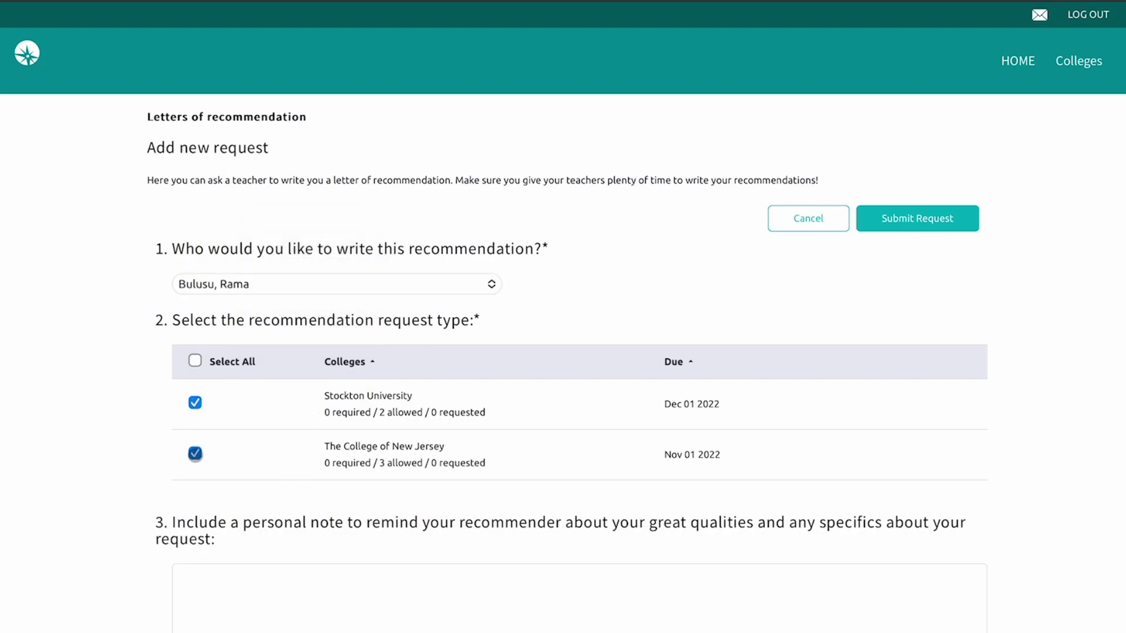
Step: Write a brief thank-you note to the teacher in the request, and deselect Stockton University
click(283, 607)
text(Thanks M)
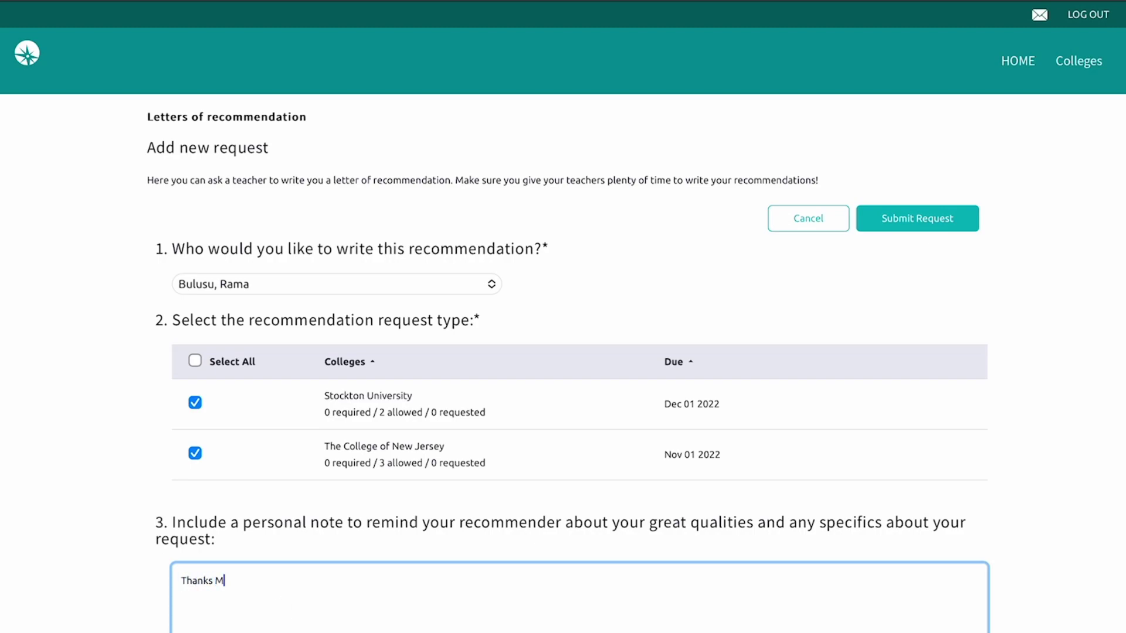
text(r. B!)
scroll(700, 454, down, 3)
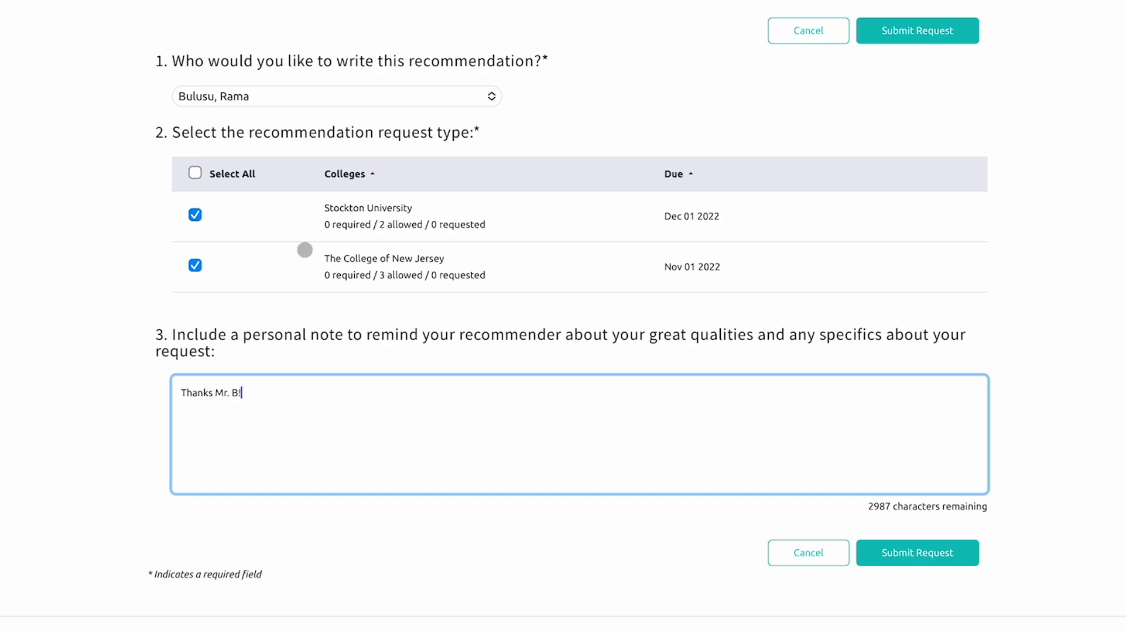
click(195, 214)
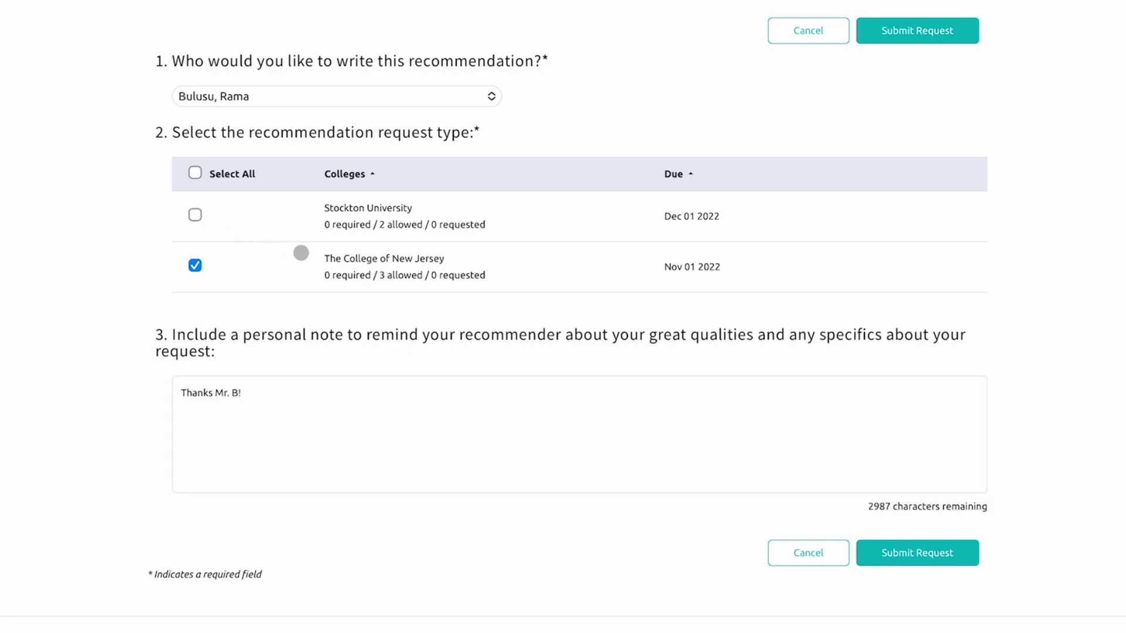
scroll(301, 252, down, 1)
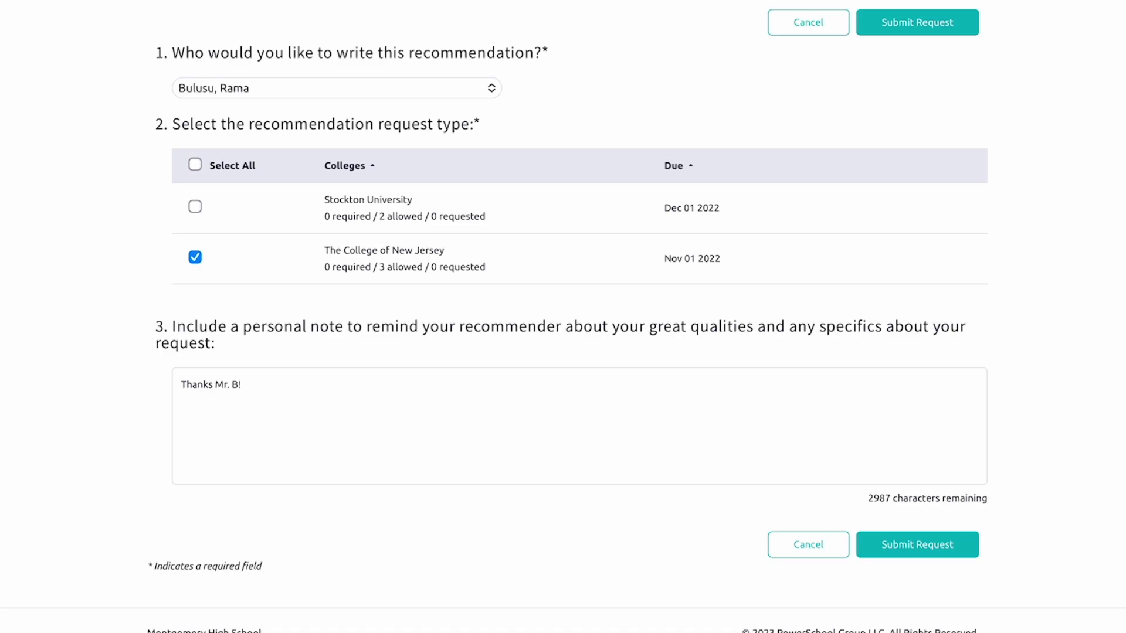
Step: Switch back to the Canva presentation
key(super+Tab)
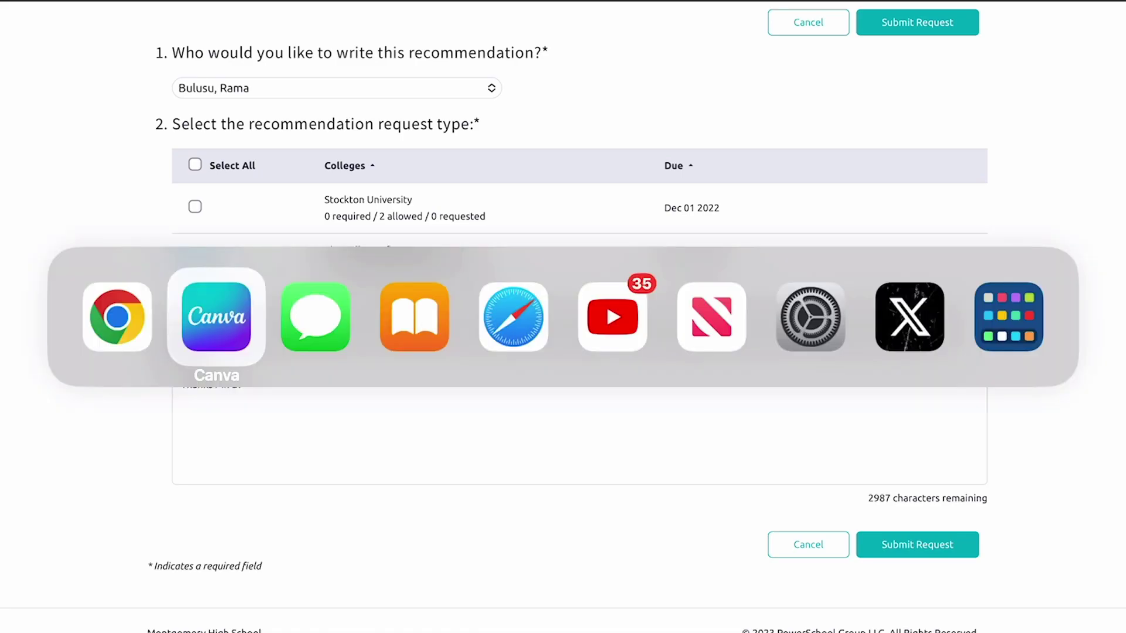